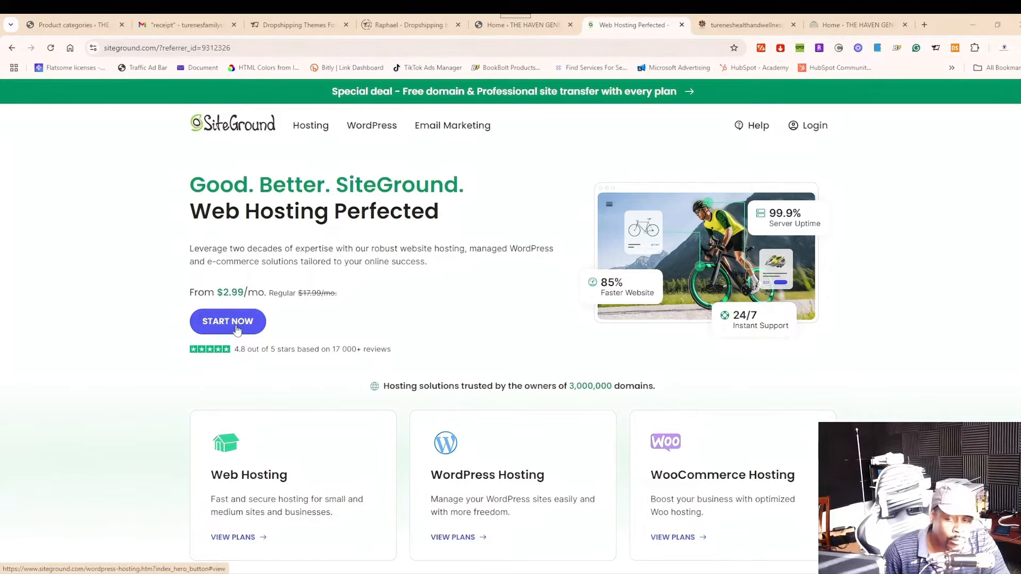
Step: Open the WordPress hosting plans, compare their features and order the GrowBig plan
click(237, 327)
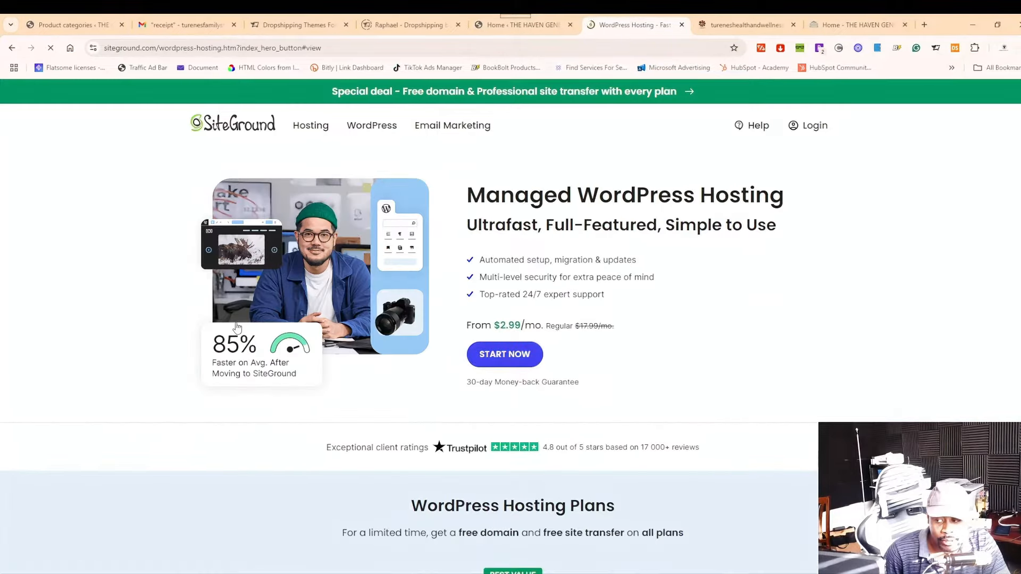
click(469, 354)
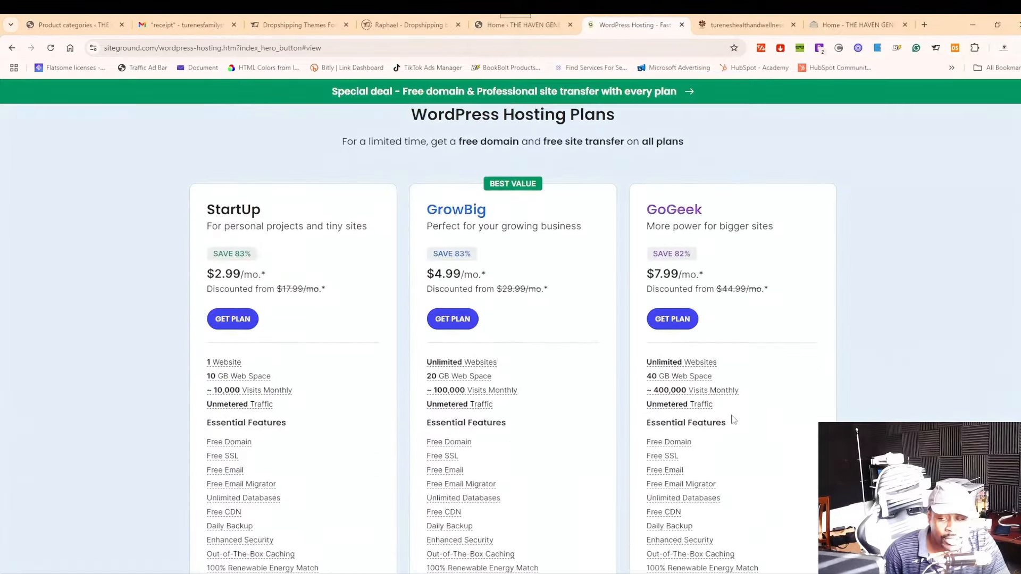
scroll(658, 392, up, 2)
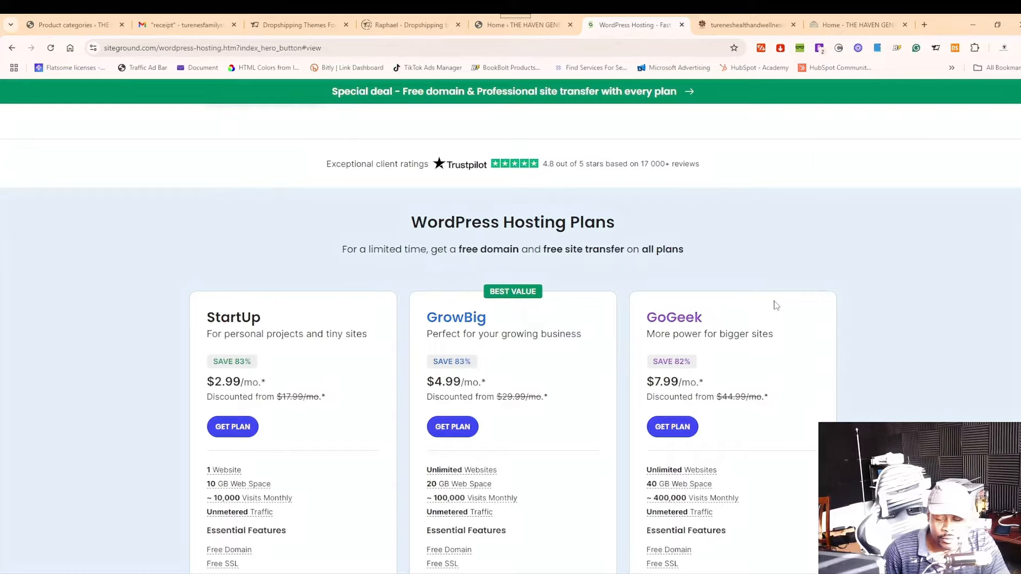
scroll(780, 292, down, 2)
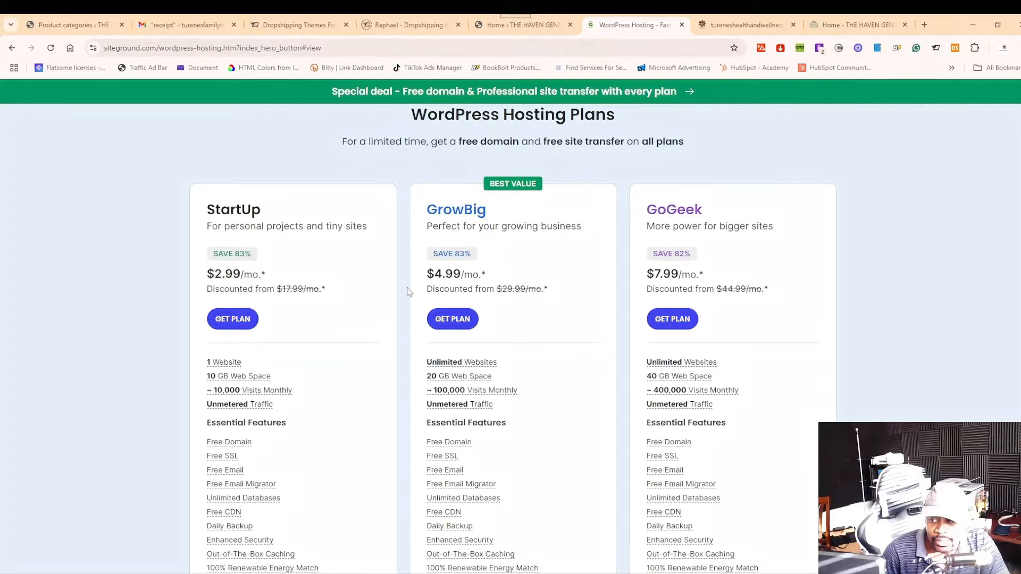
scroll(566, 305, down, 2)
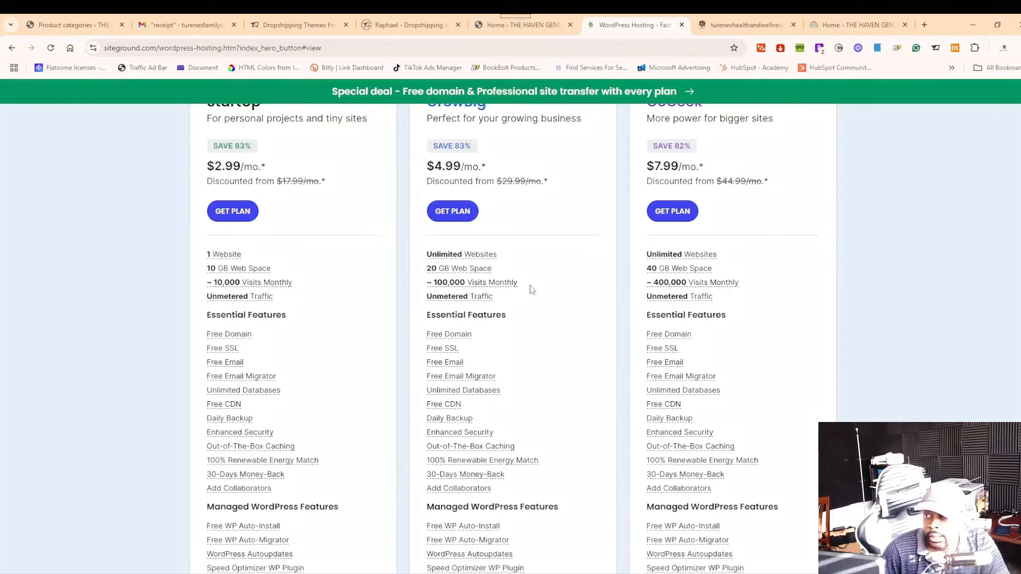
click(457, 215)
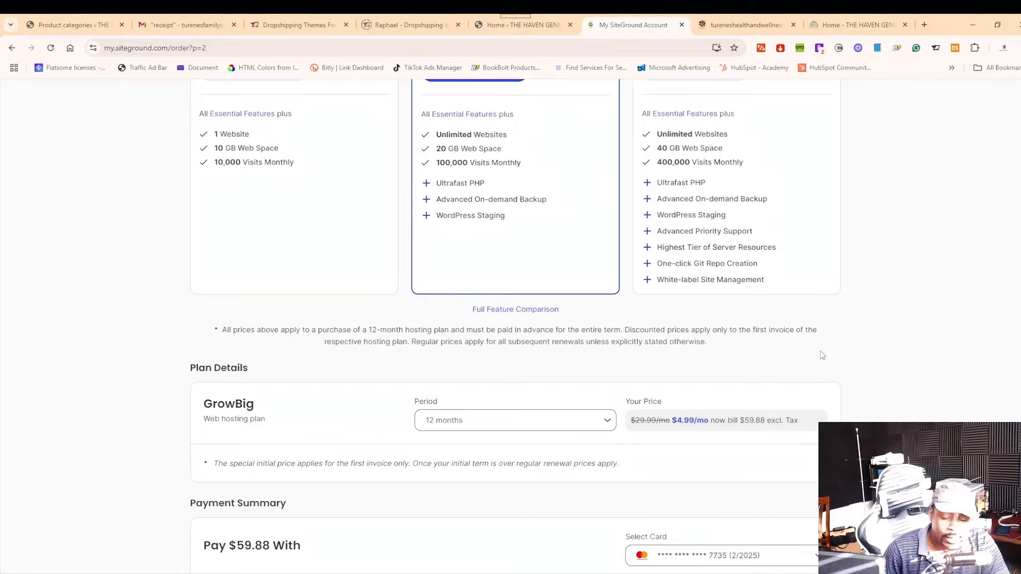
scroll(585, 313, up, 3)
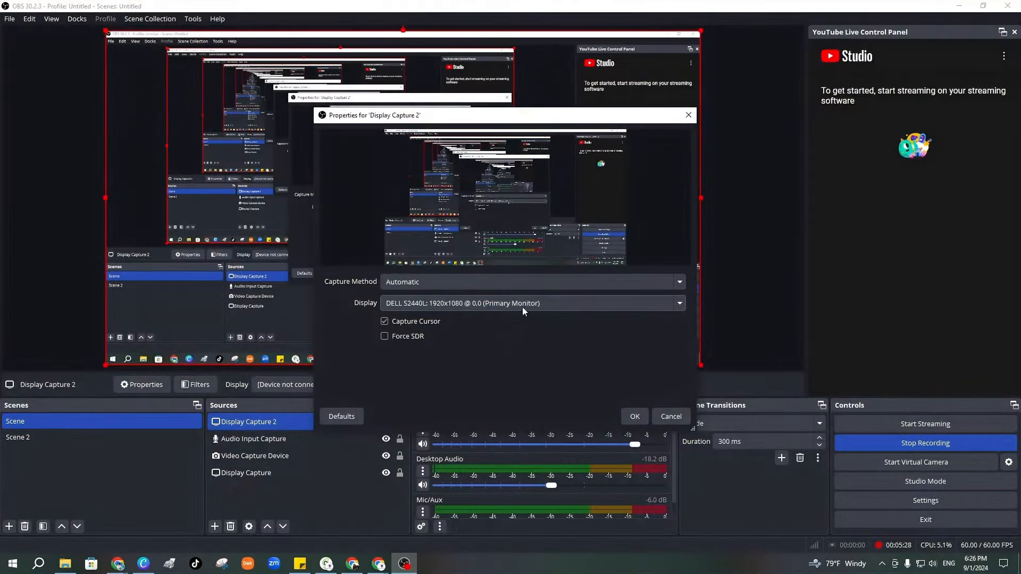
click(523, 307)
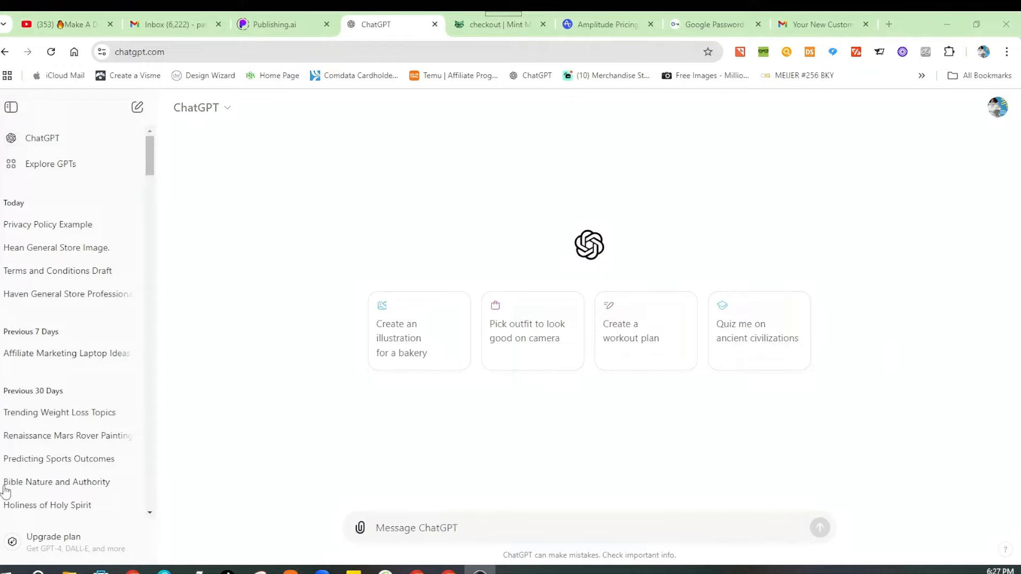
click(452, 519)
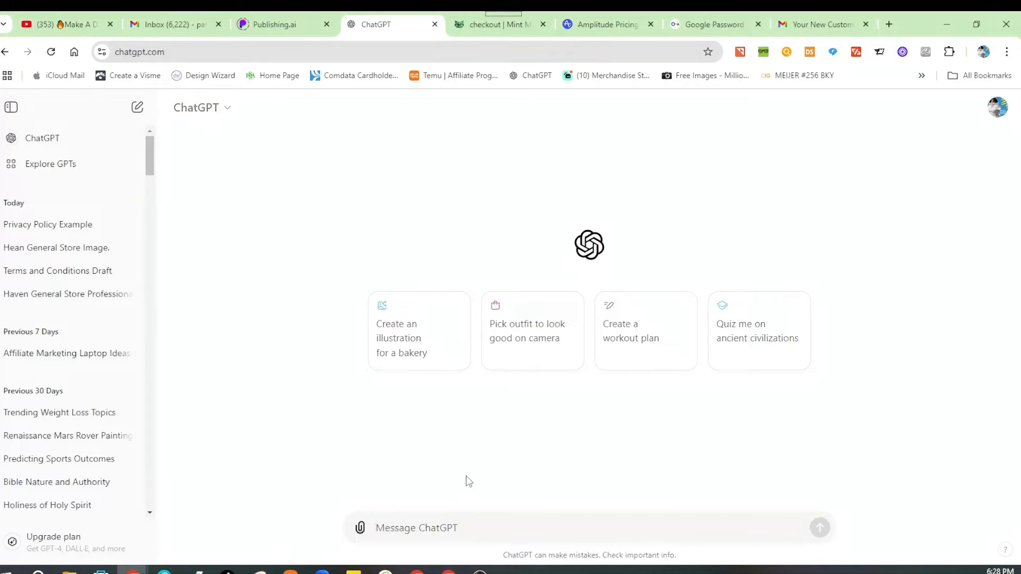
text(CN YOU)
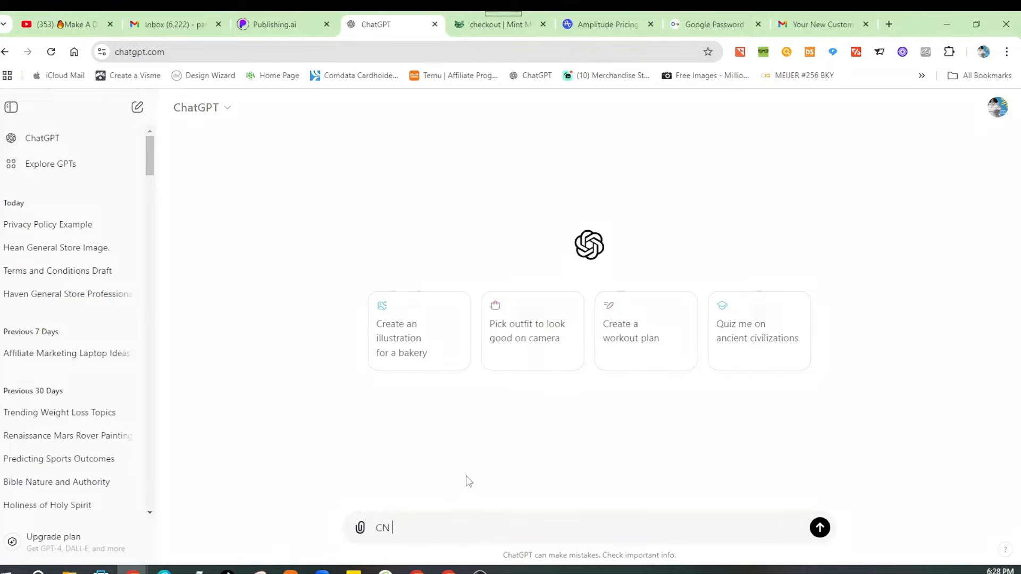
key(BackSpace)
key(BackSpace)
key(BackSpace)
key(BackSpace)
key(BackSpace)
key(BackSpace)
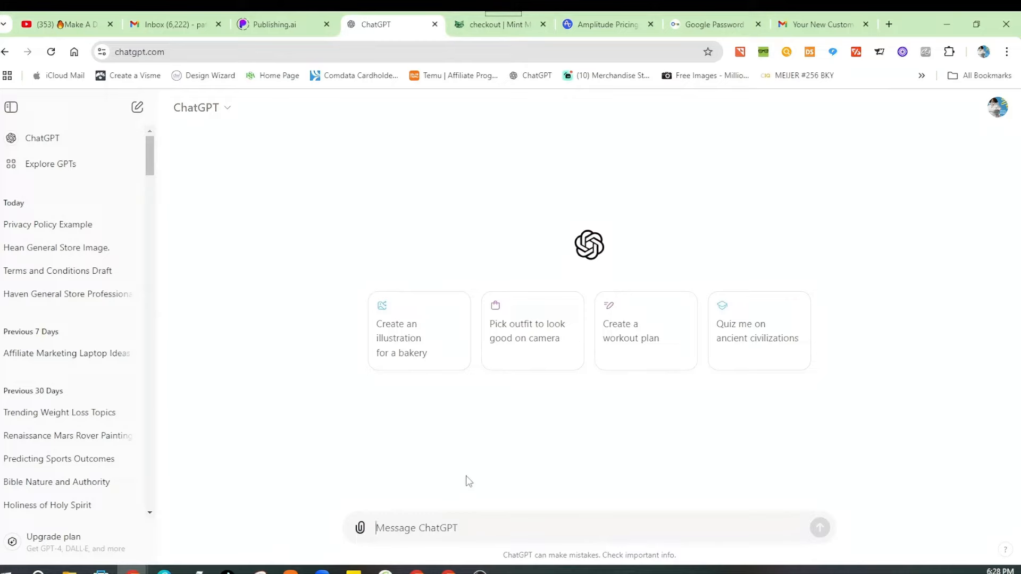
Step: Send the prompt "can you provide me with 10 blog website ideas about health and wellness"
text(can yo)
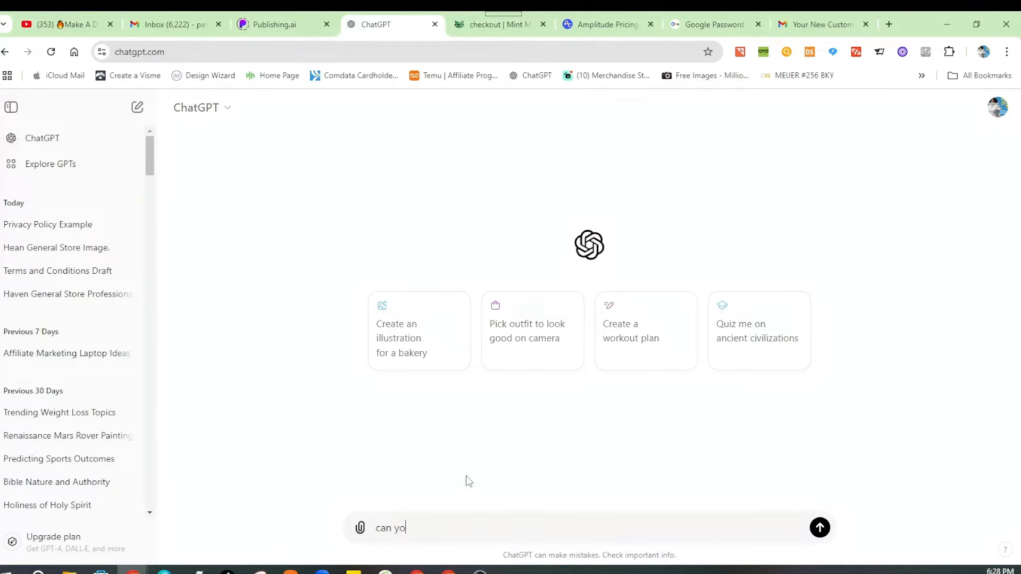
text(u provid)
key(BackSpace)
text(e)
key(BackSpace)
text(de me with 10 blog)
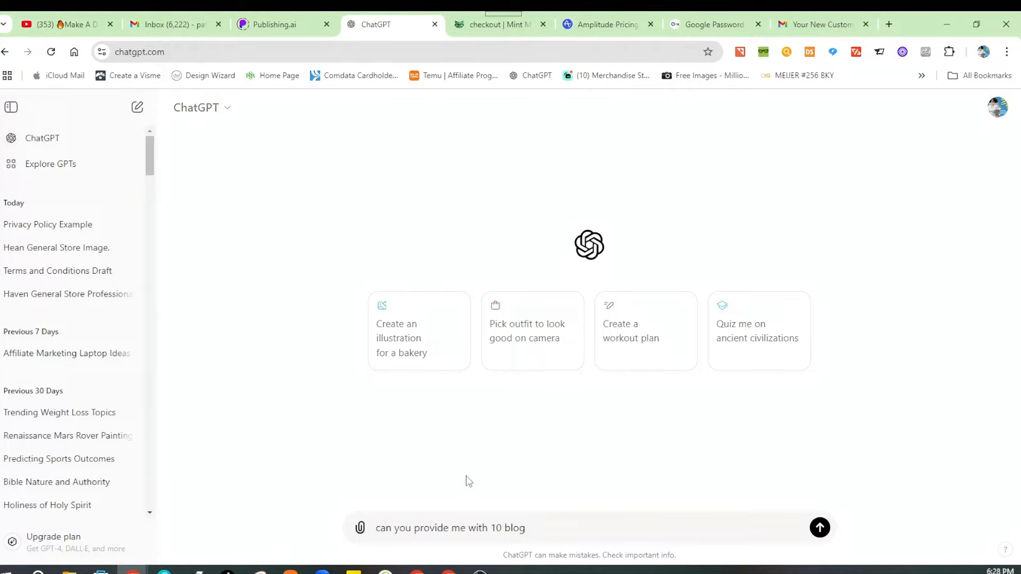
text( website ideas about heatl)
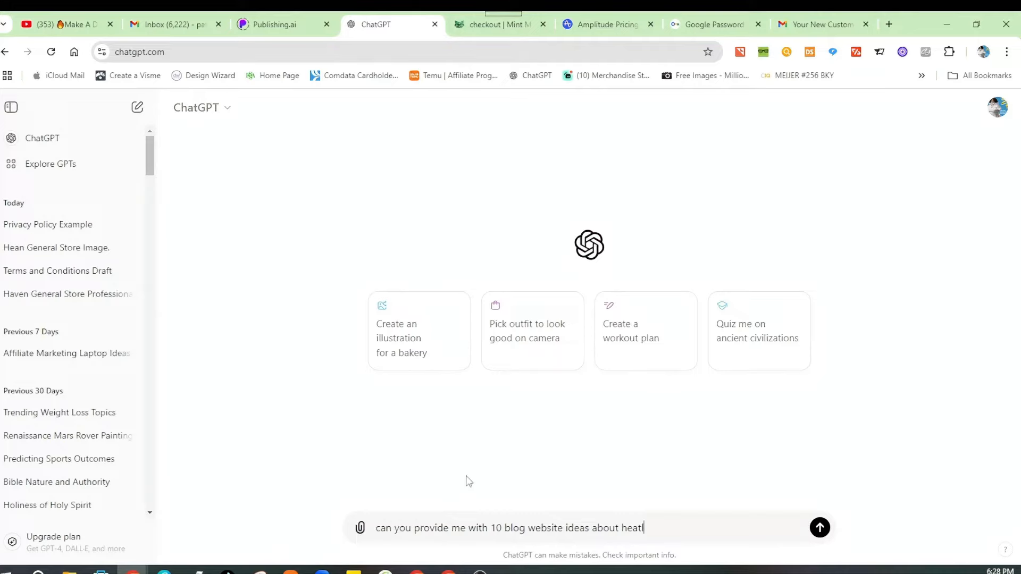
text(h and wellness)
key(Return)
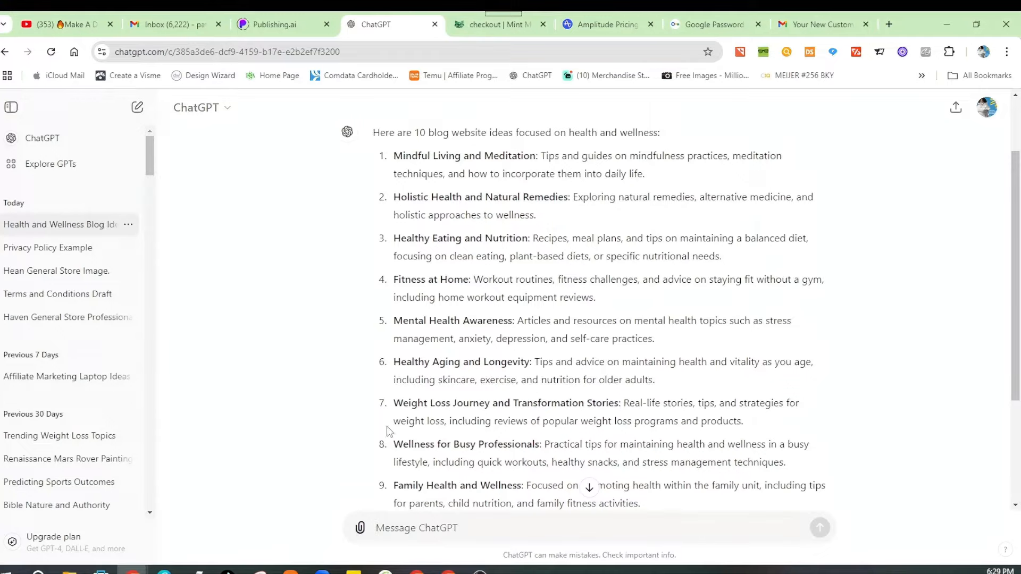
Step: Read the rest of the idea list and ask for 5 domain name ideas with number 8
scroll(489, 458, down, 3)
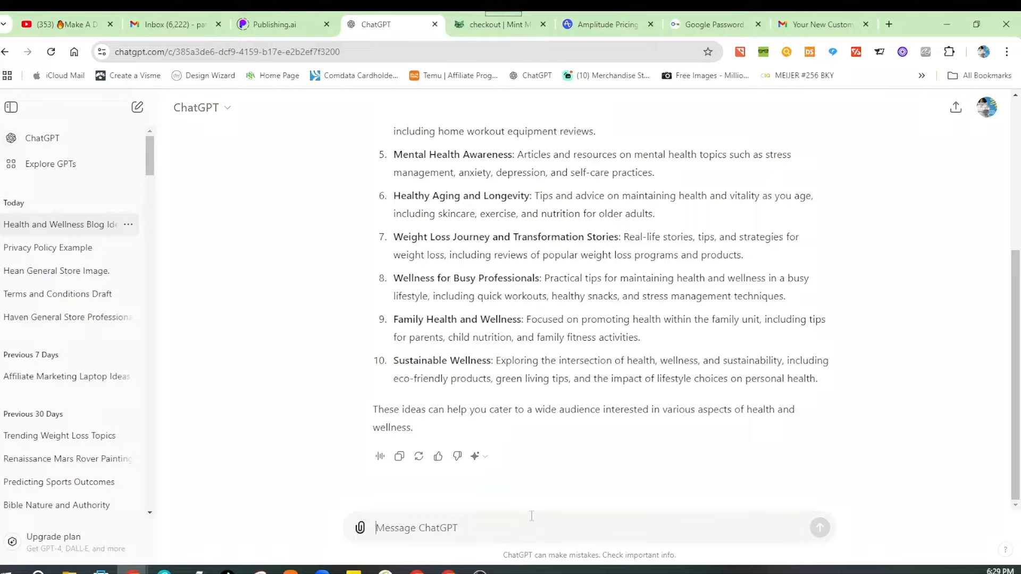
text(can you)
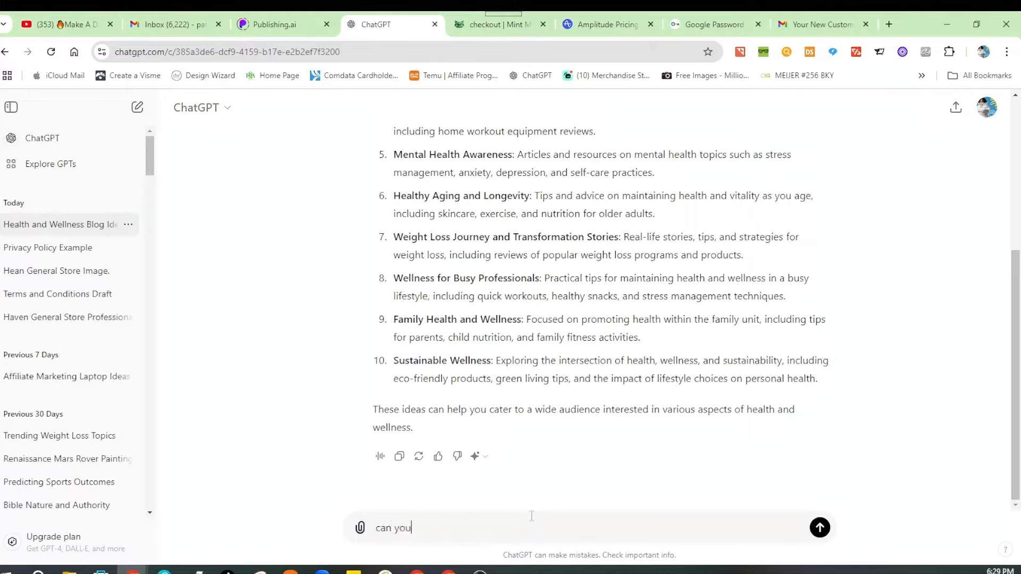
text( give 5 domains name ideas with )
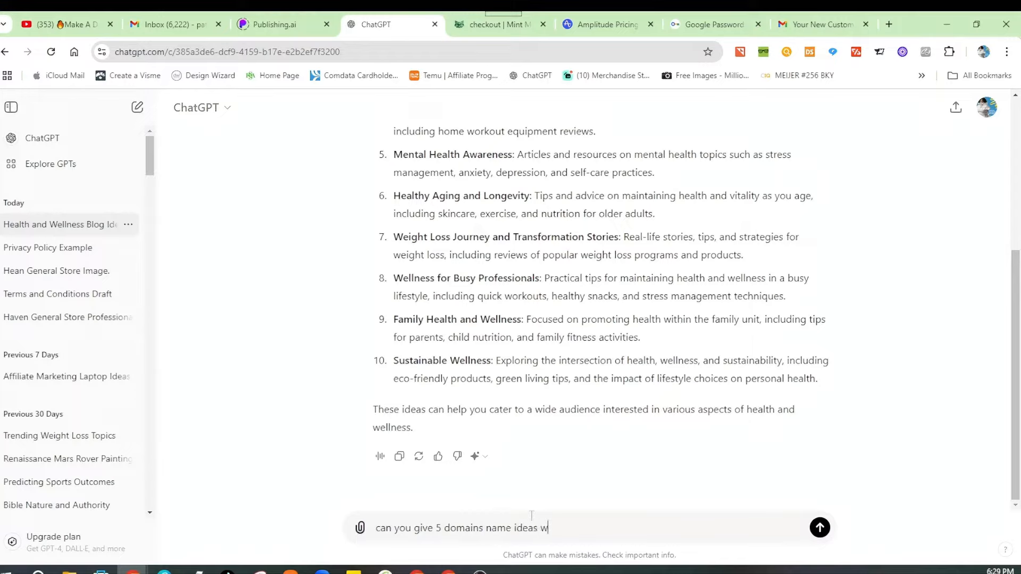
text(numbere 8)
key(Return)
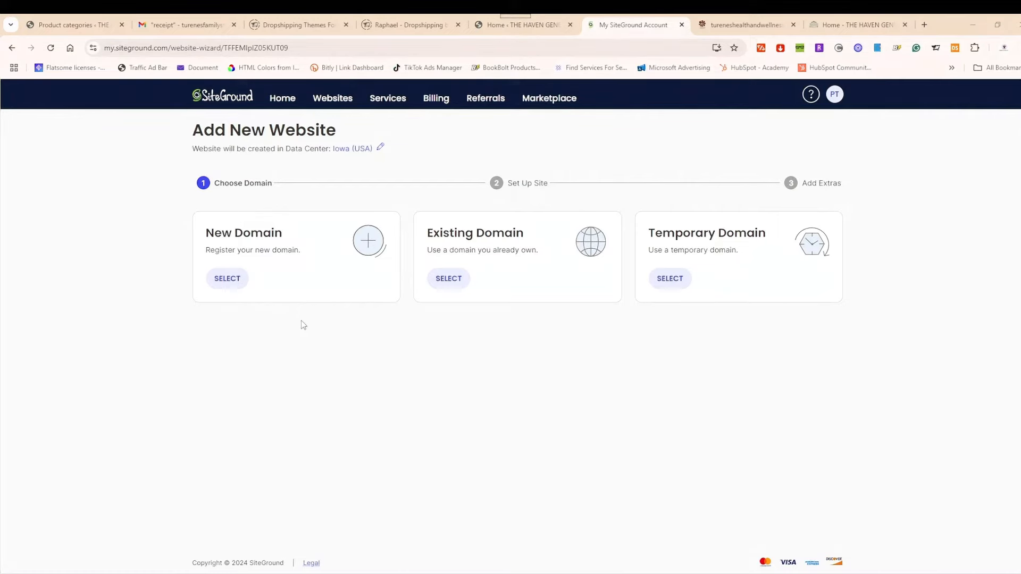
Step: In SiteGround's new website setup, choose to register a new domain and search for fitlife
click(238, 291)
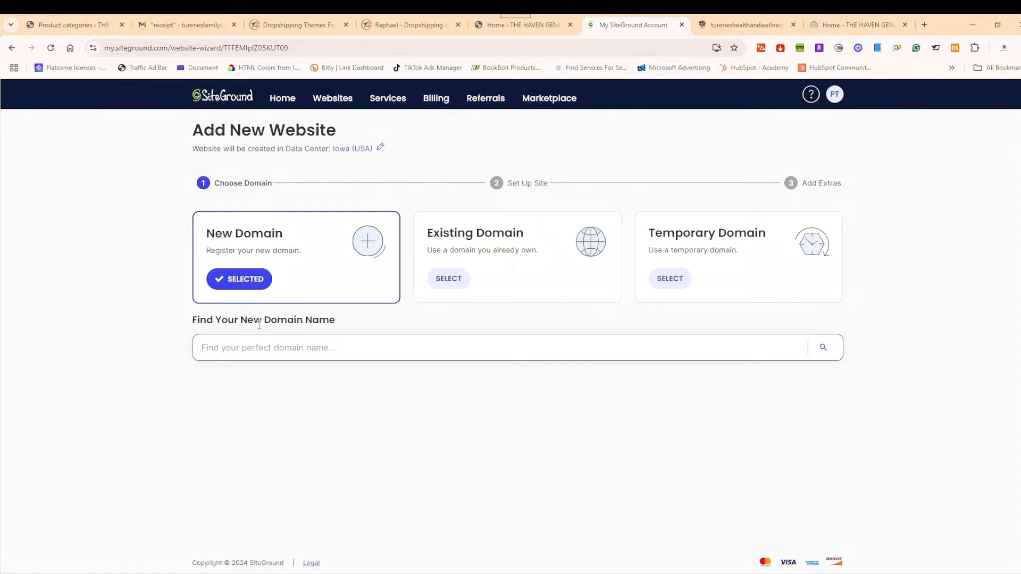
text(fit)
text(le)
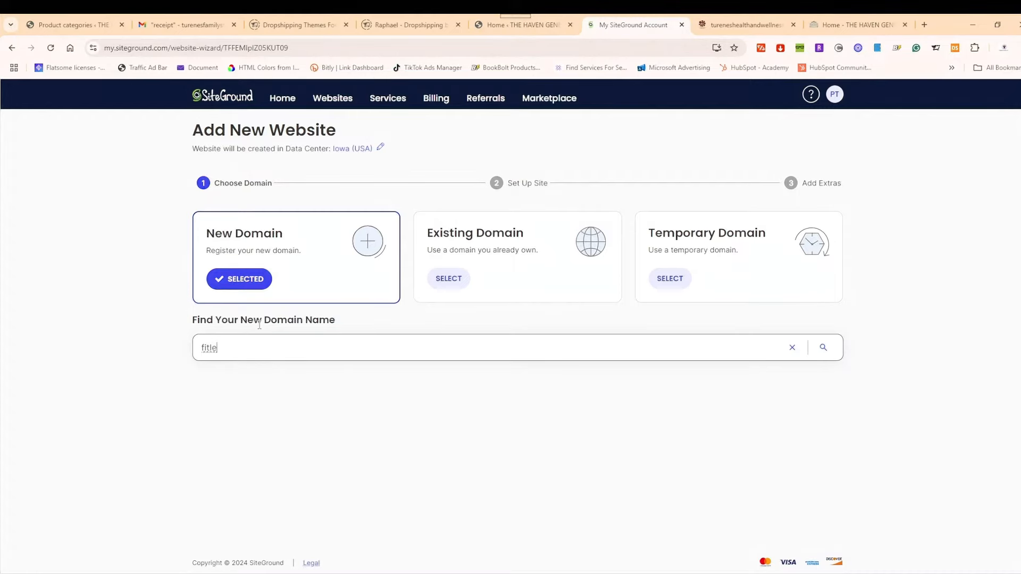
key(BackSpace)
text(ife)
click(833, 359)
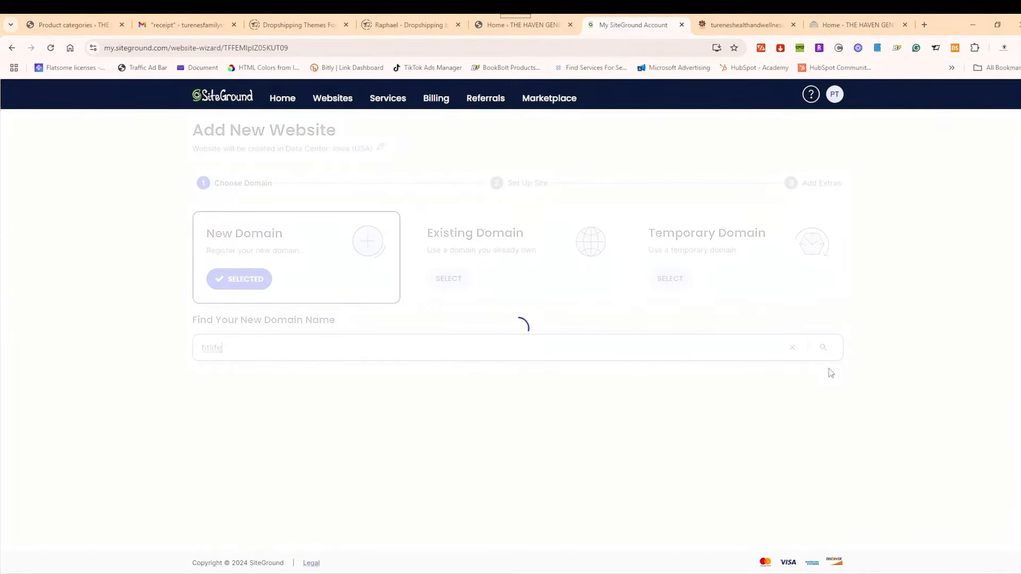
scroll(806, 403, down, 2)
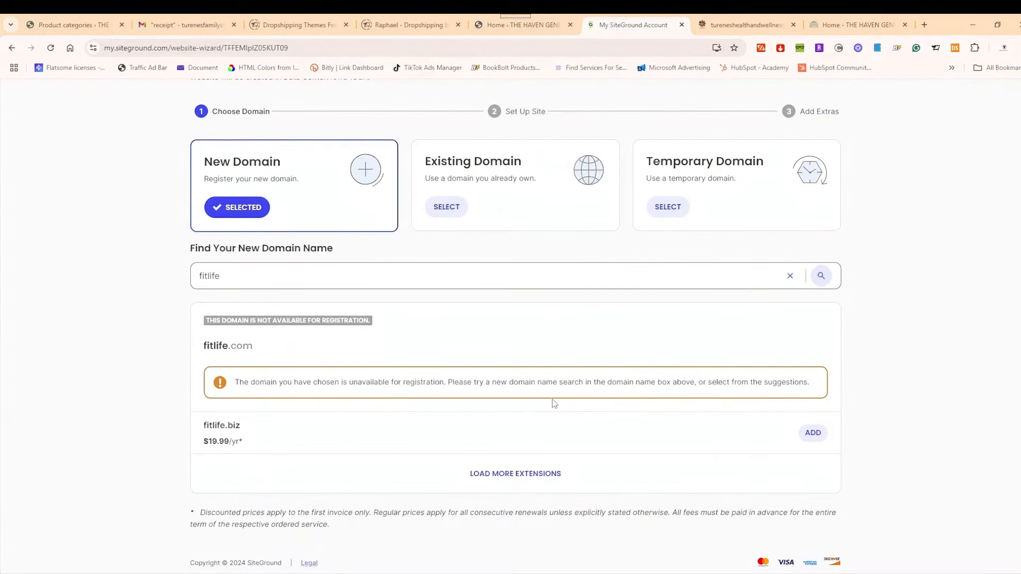
Step: Replace the domain search term with vialitywellness, run the search and review the offered extensions
click(233, 276)
key(ctrl+a)
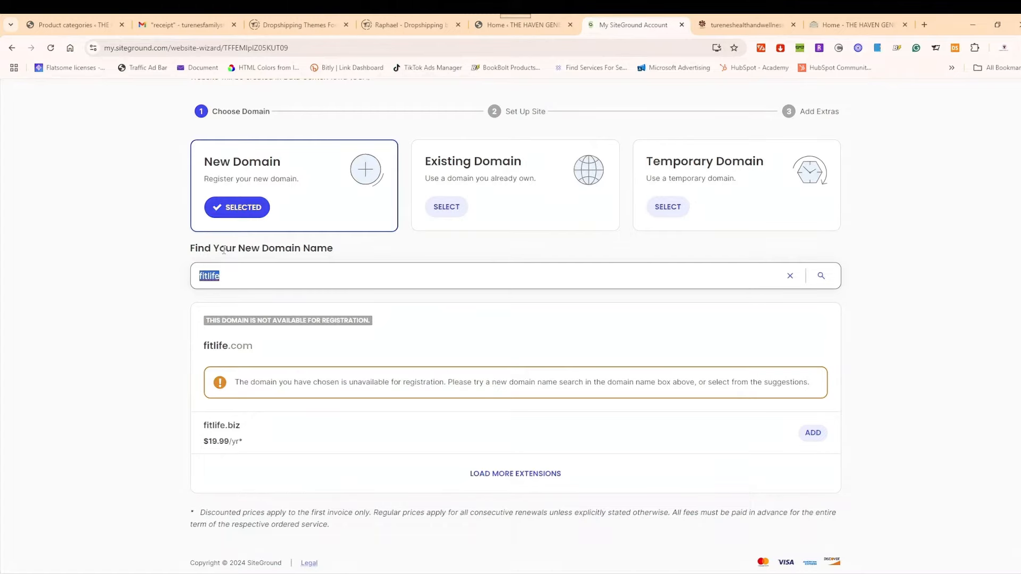
text(vialitywellness)
click(824, 276)
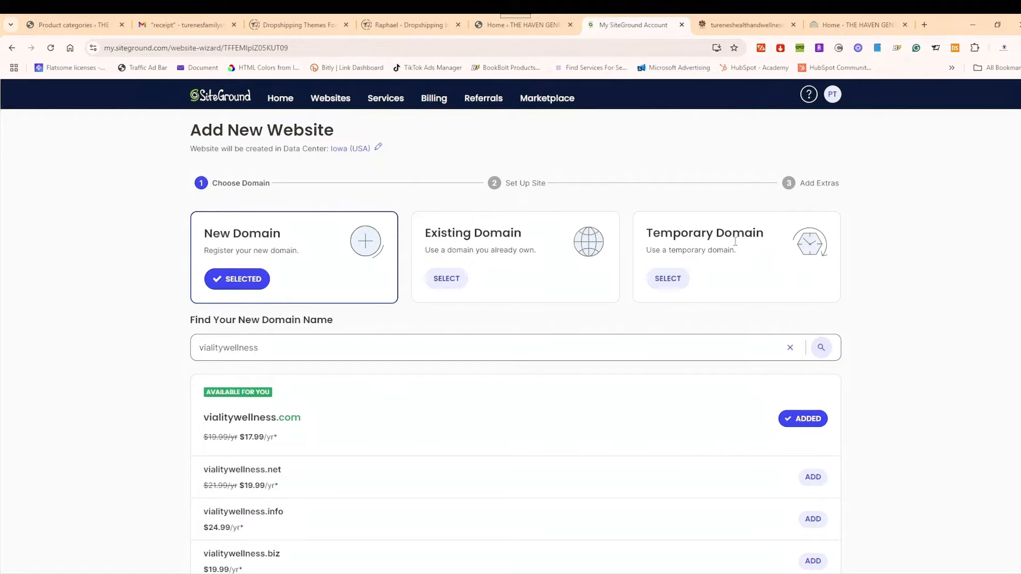
scroll(687, 269, down, 3)
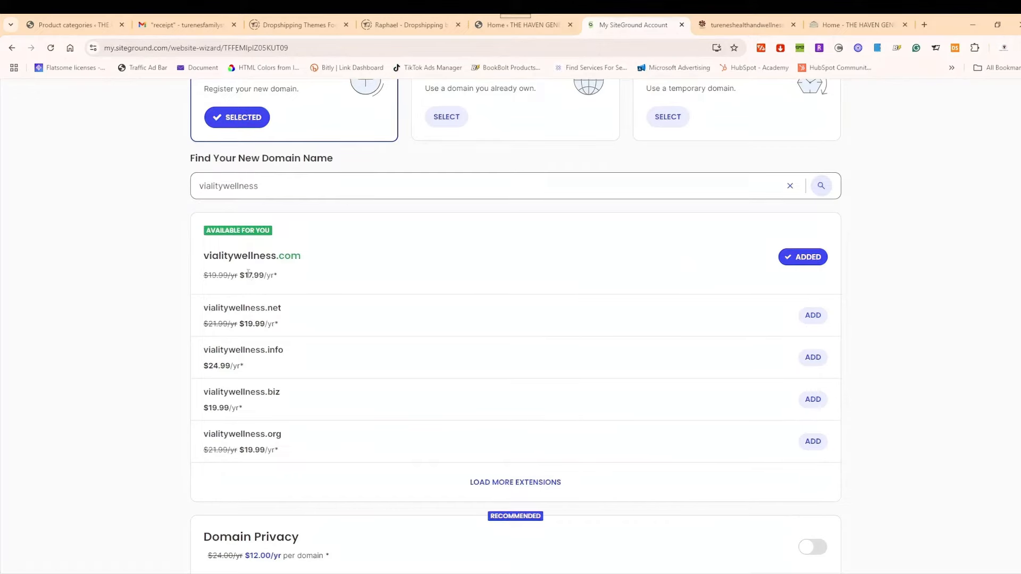
Step: Correct the domain search term's spelling to vitalitywellness and check its availability
click(208, 187)
text(t)
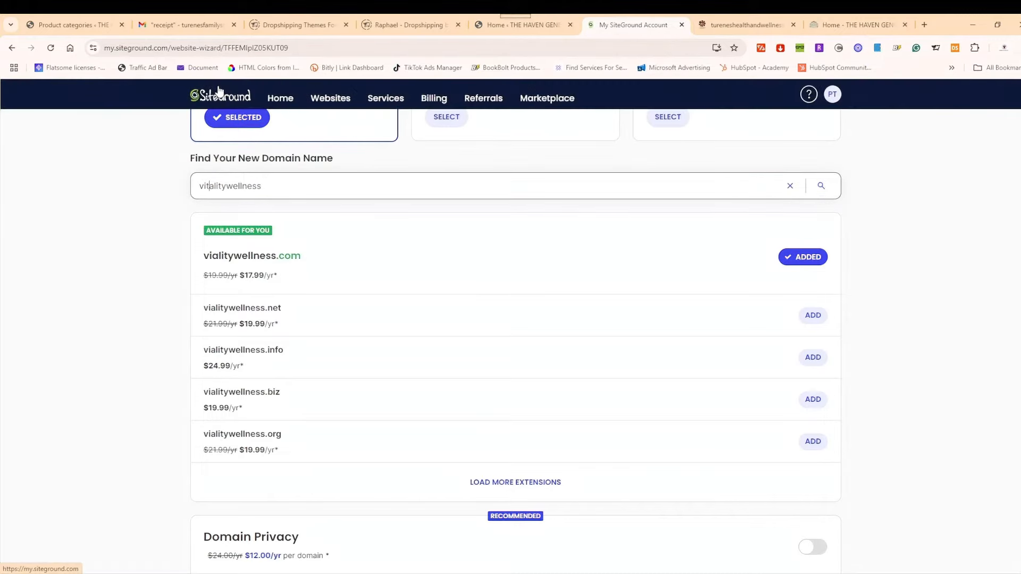
click(819, 186)
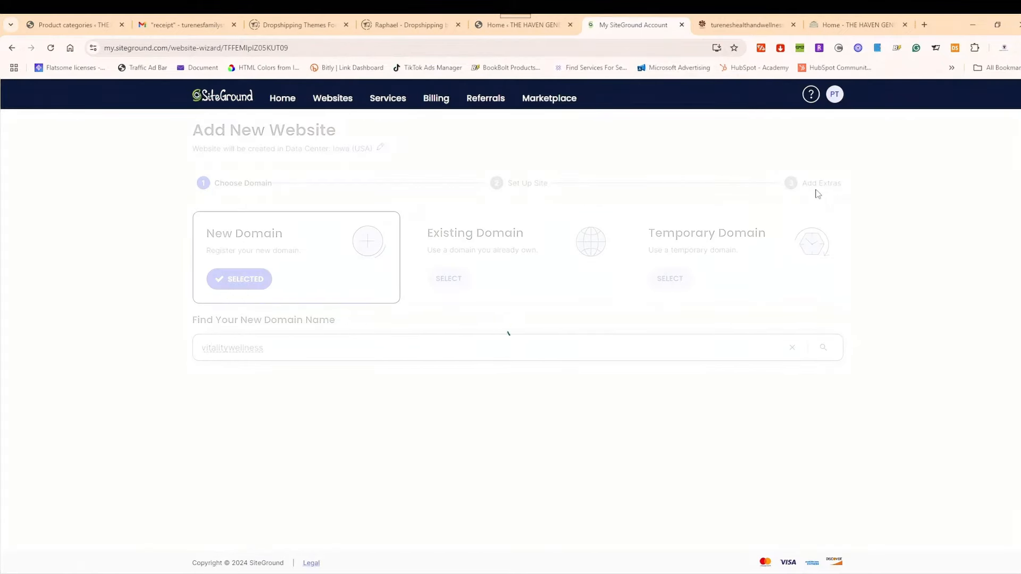
scroll(741, 280, down, 2)
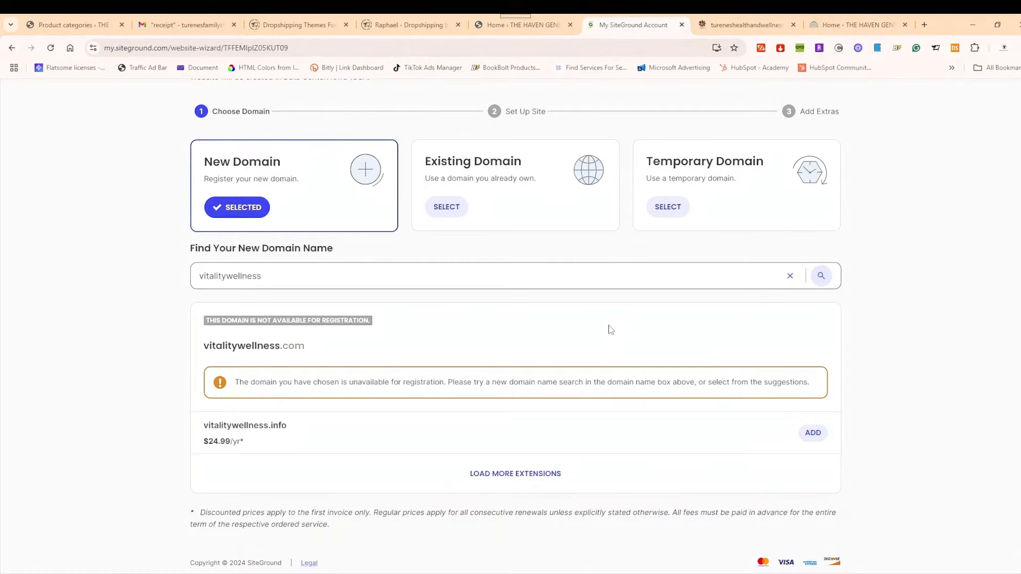
Step: Search for the domain name mindandbody in place of the previous term
click(267, 276)
double_click(267, 275)
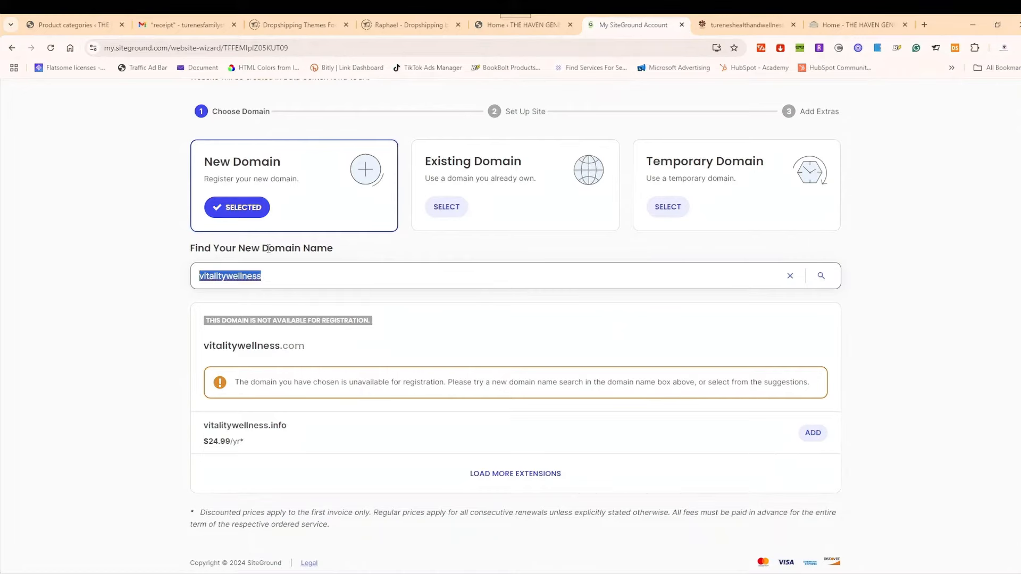
text(m)
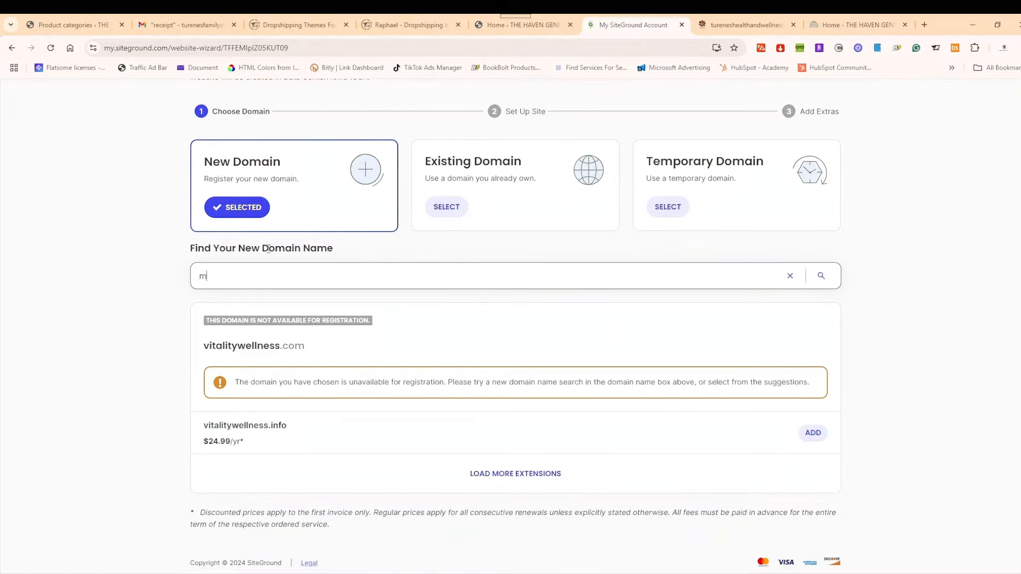
text(indandbody)
click(822, 277)
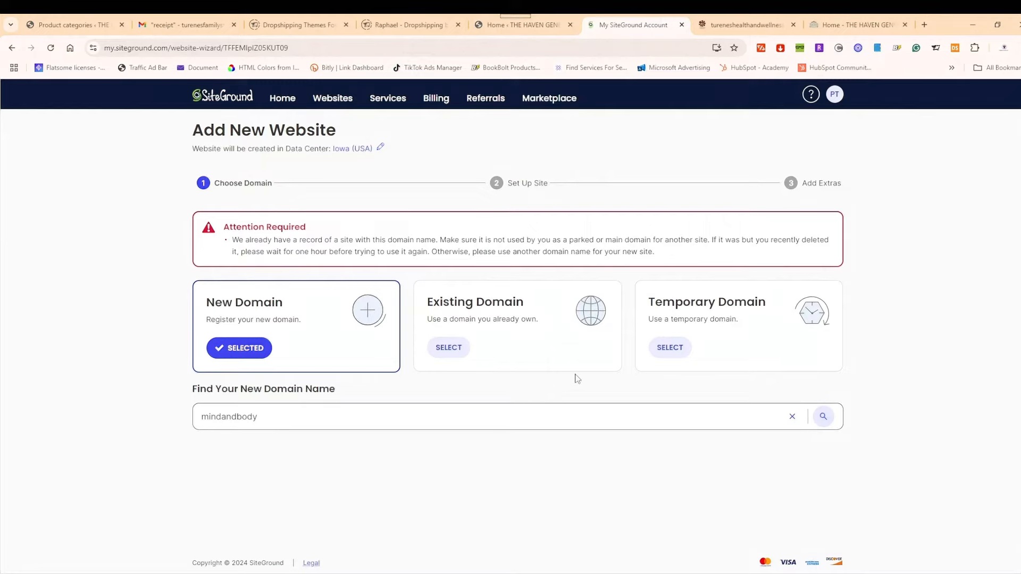
Step: Replace the domain search term mindandbody with wellness
click(381, 409)
key(BackSpace)
key(BackSpace)
key(BackSpace)
key(BackSpace)
key(BackSpace)
key(BackSpace)
key(BackSpace)
key(BackSpace)
key(BackSpace)
key(BackSpace)
key(BackSpace)
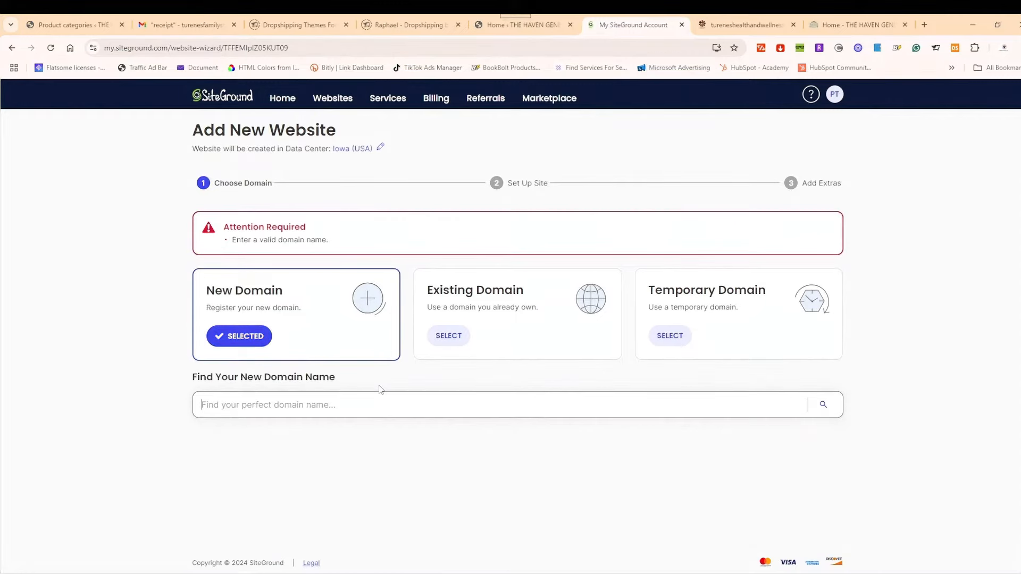
text(we)
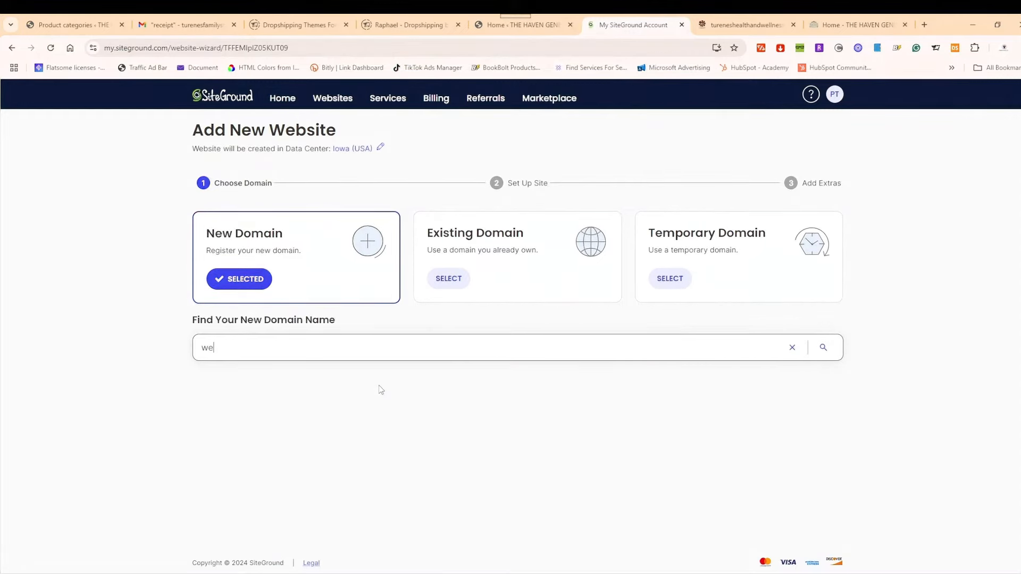
text(llness)
Step: Expand the domain search term to healthandwellnesshub, check its availability and review the offered extensions
click(207, 339)
text(healthand)
click(301, 355)
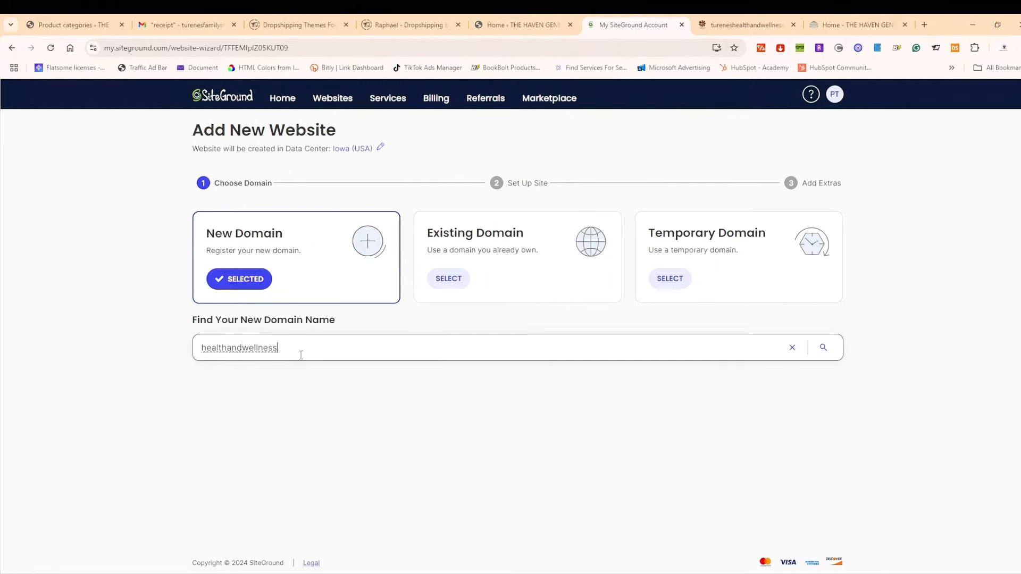
text(hub)
click(823, 348)
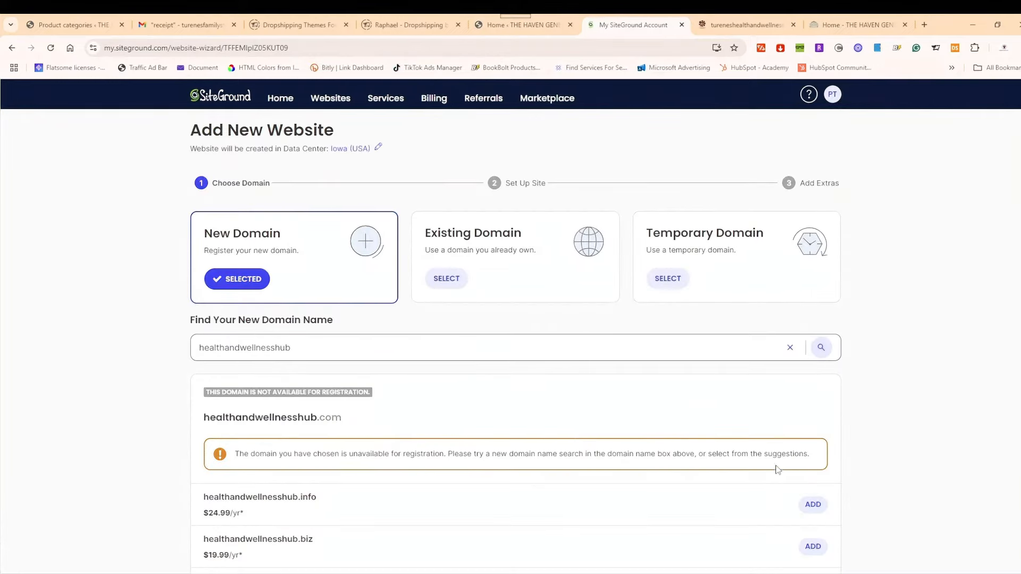
scroll(776, 471, down, 1)
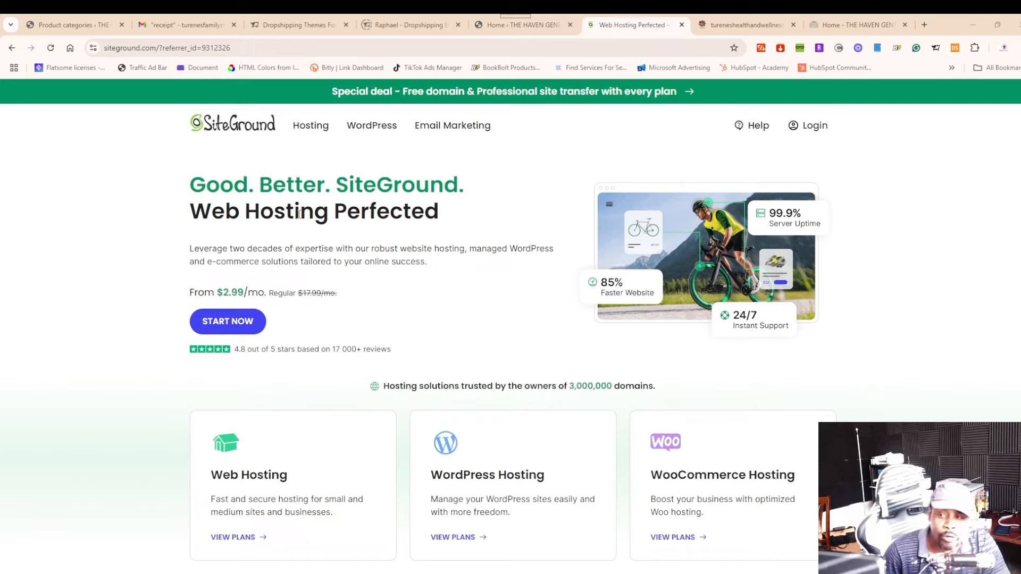
Step: Compare the StartUp, GrowBig and GoGeek WordPress hosting plans, choose GrowBig and review its order page
click(236, 324)
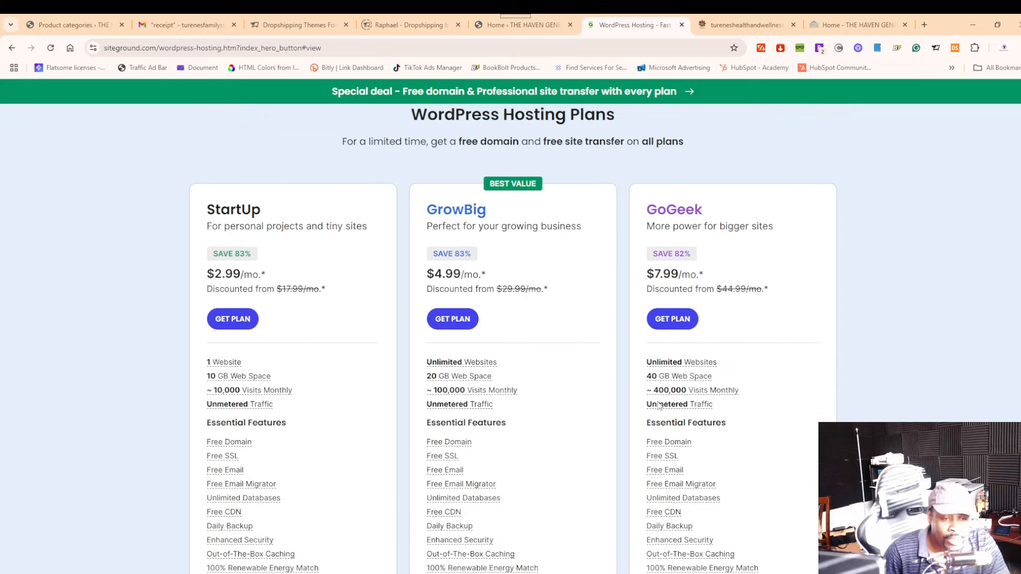
scroll(658, 396, up, 2)
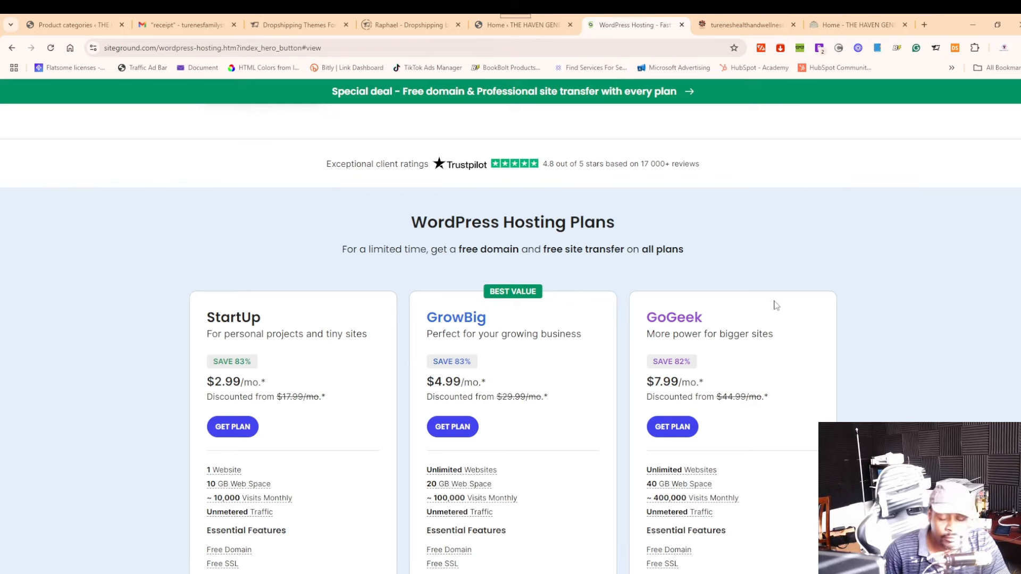
scroll(789, 296, down, 2)
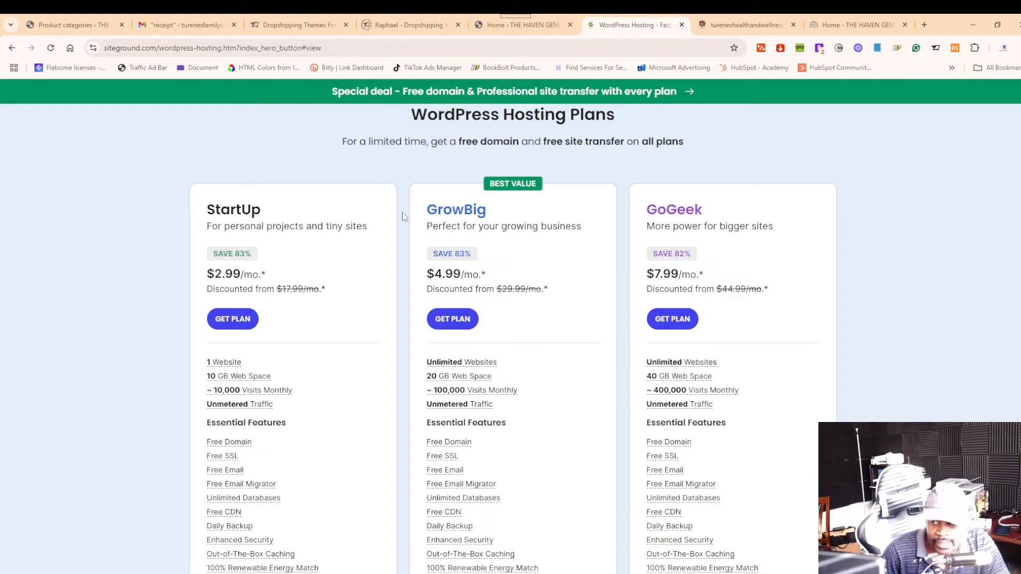
scroll(573, 310, down, 2)
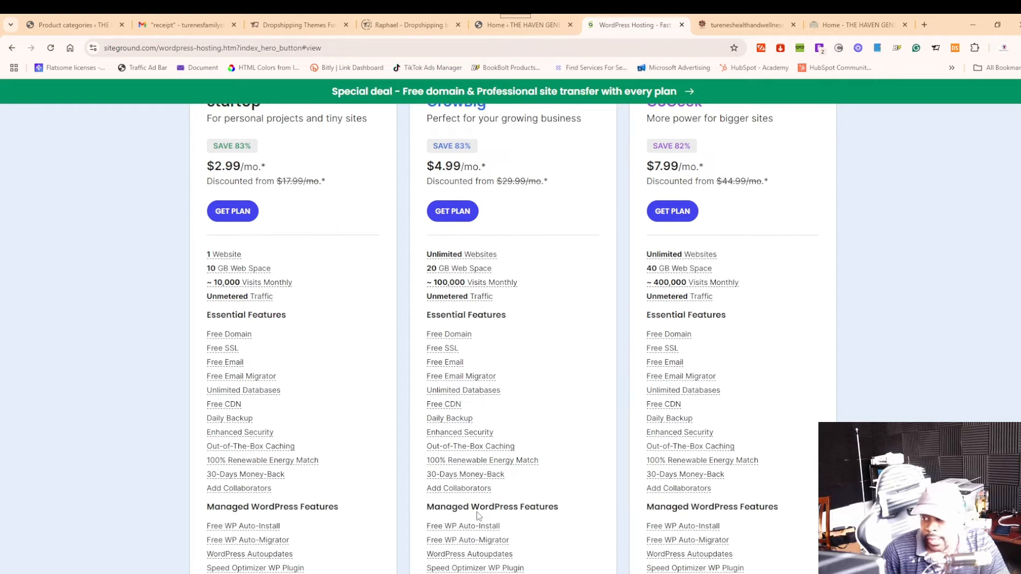
mouse_move(465, 295)
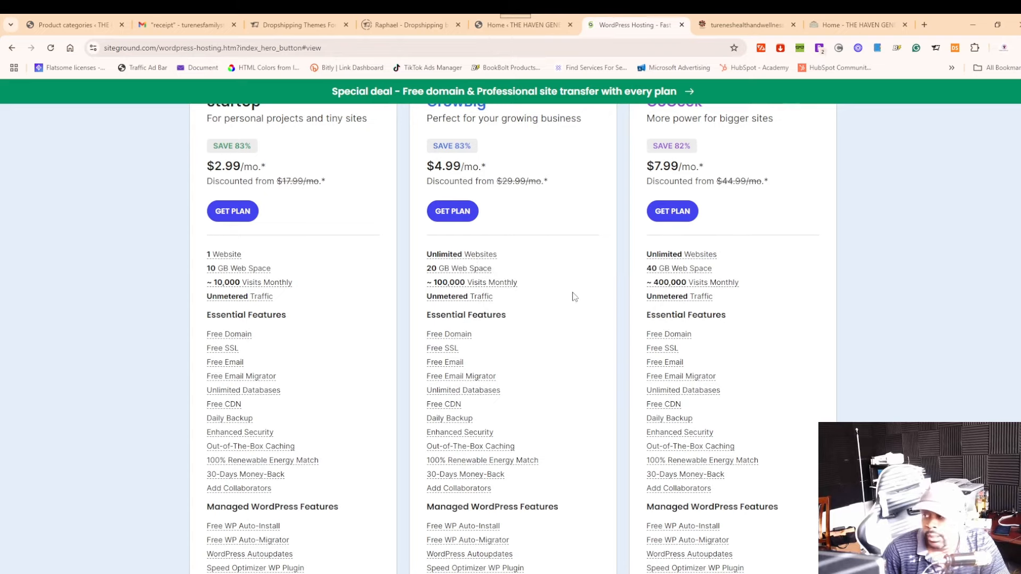
click(459, 215)
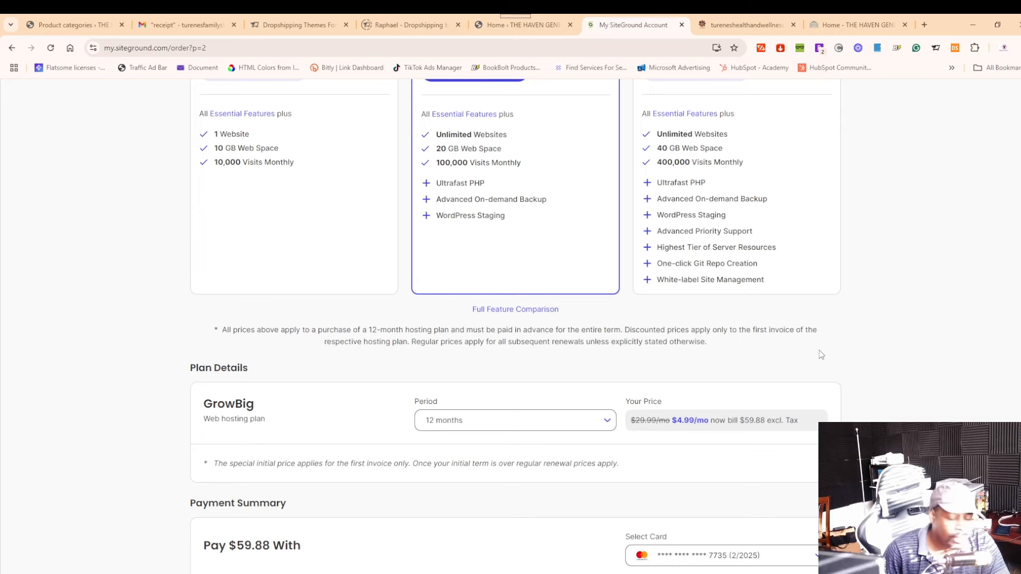
scroll(586, 302, up, 2)
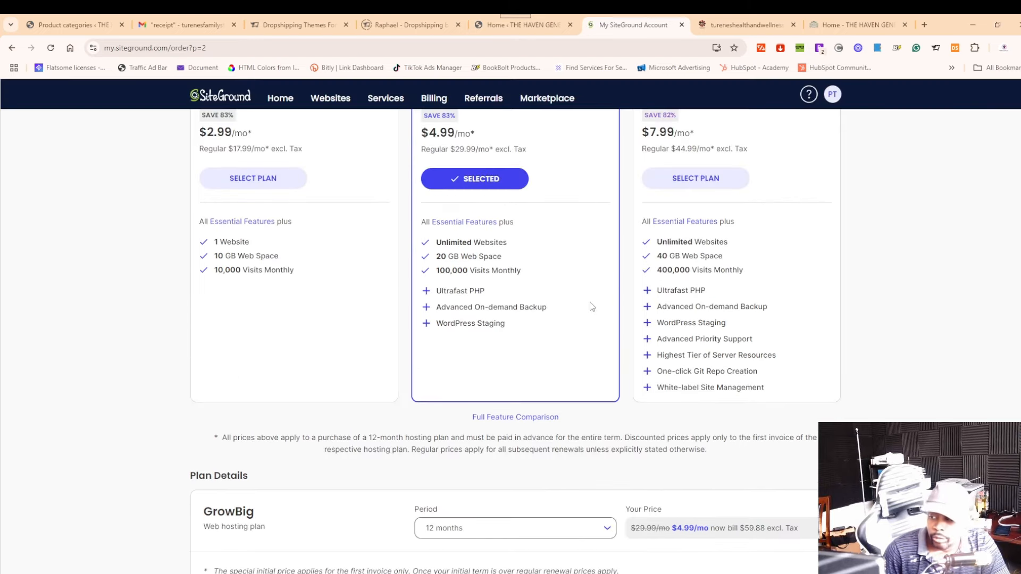
scroll(647, 316, up, 1)
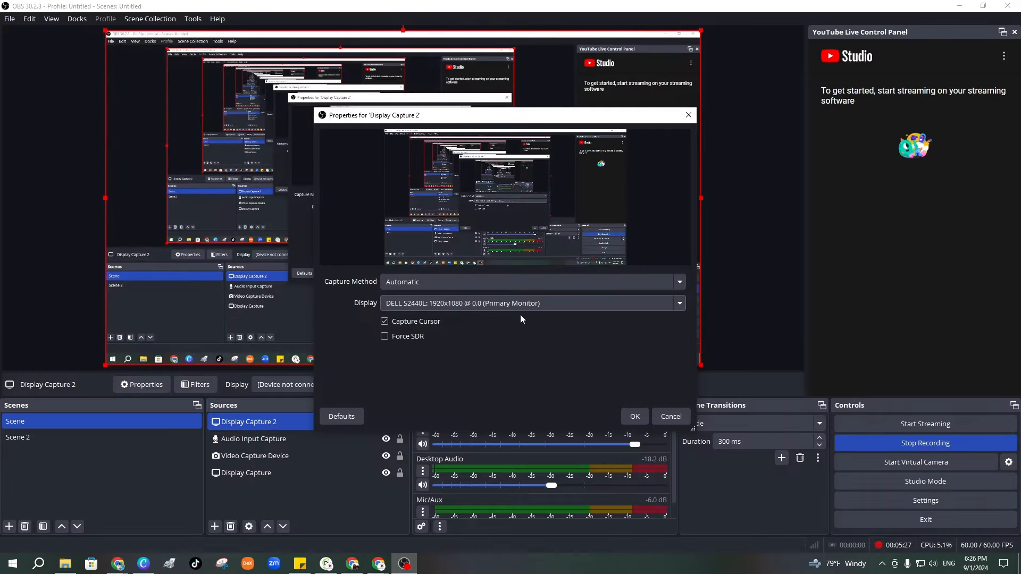
click(525, 303)
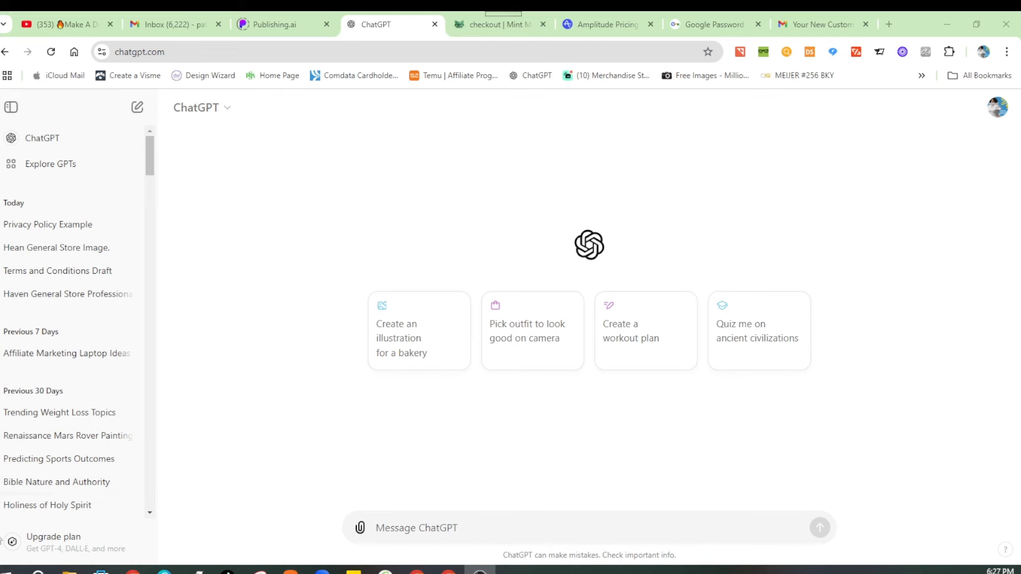
click(452, 517)
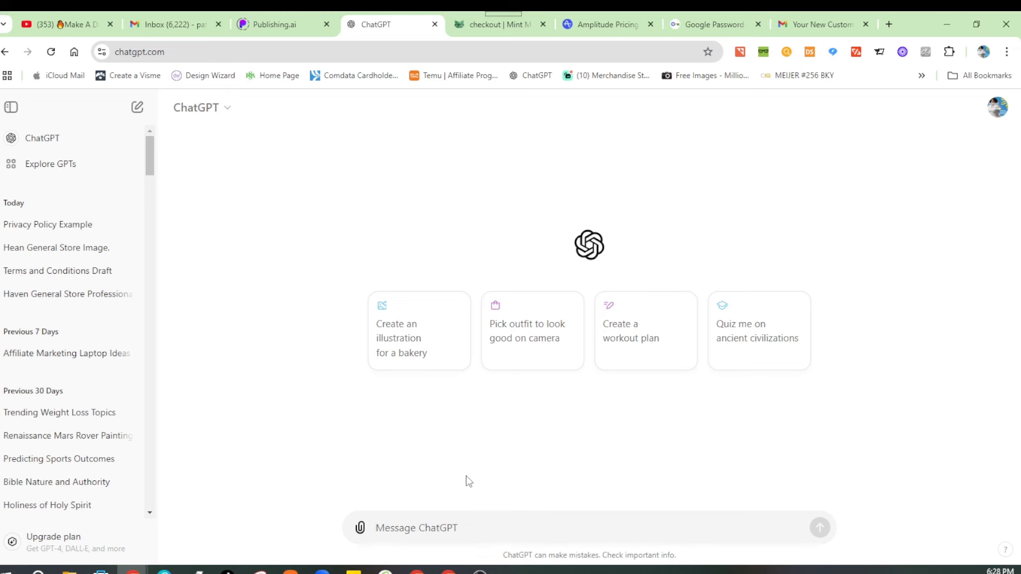
text(CN YOU)
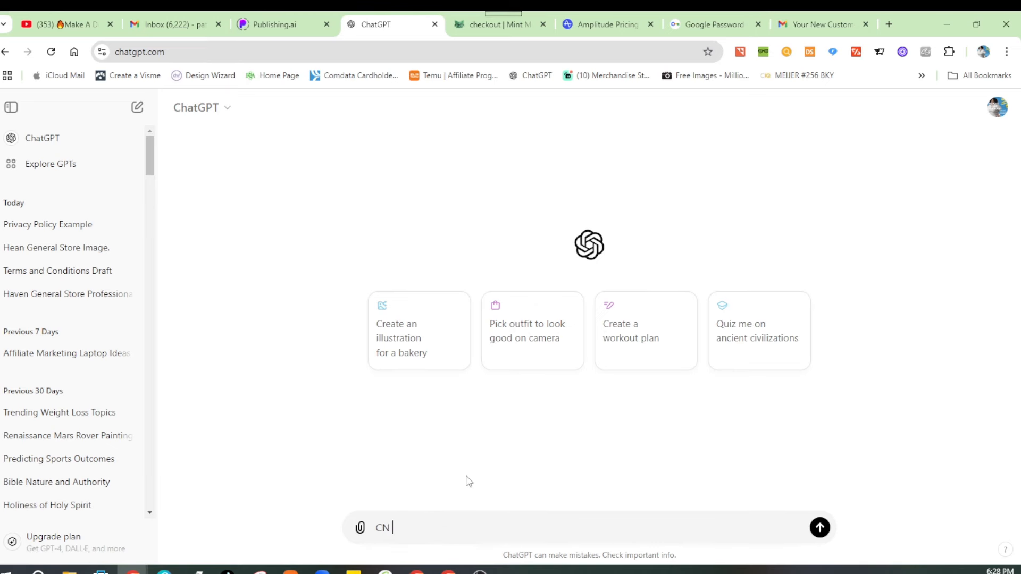
key(BackSpace)
key(BackSpace)
key(BackSpace)
key(BackSpace)
key(BackSpace)
key(BackSpace)
key(BackSpace)
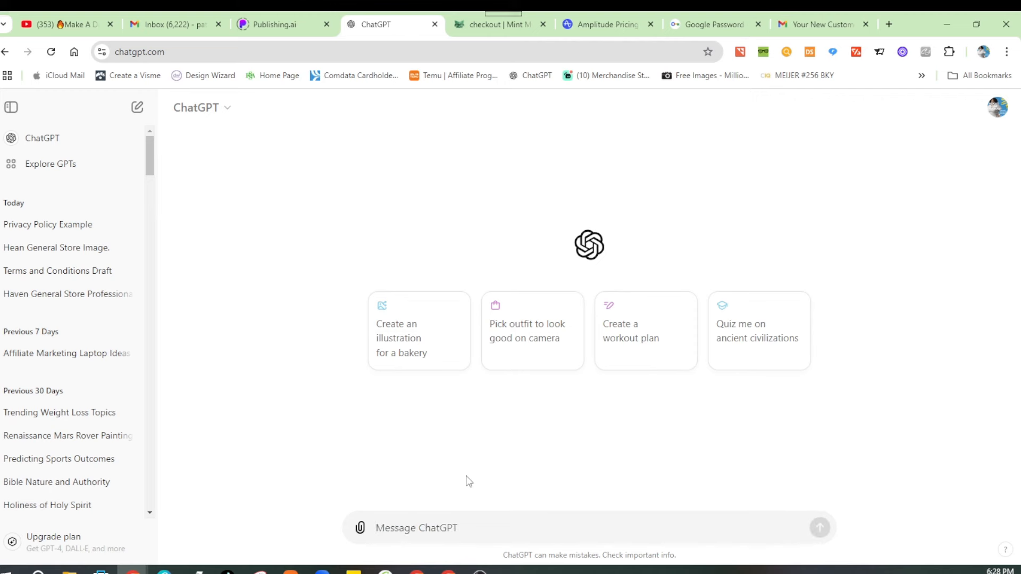
Step: Ask ChatGPT to provide 10 blog website ideas about health and wellness
text(can yo)
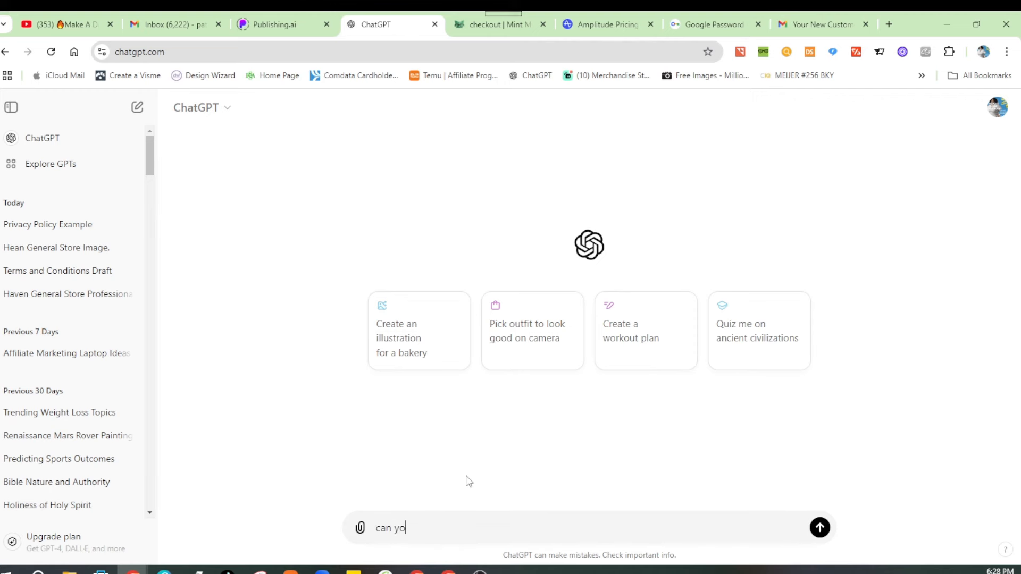
text(u )
text(provid)
text(d)
key(BackSpace)
text(de me with 10 blog)
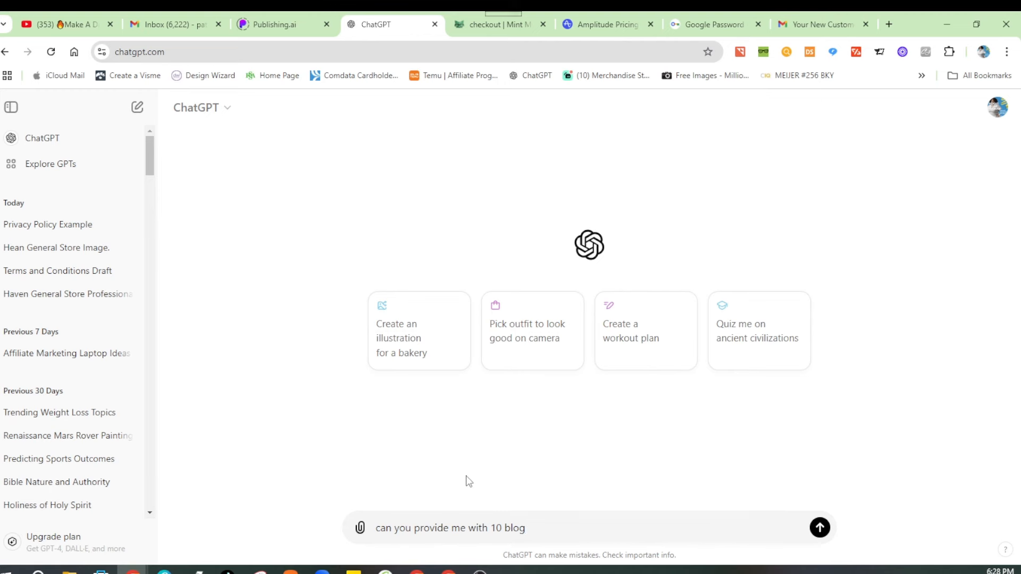
text( website ideas about heatl)
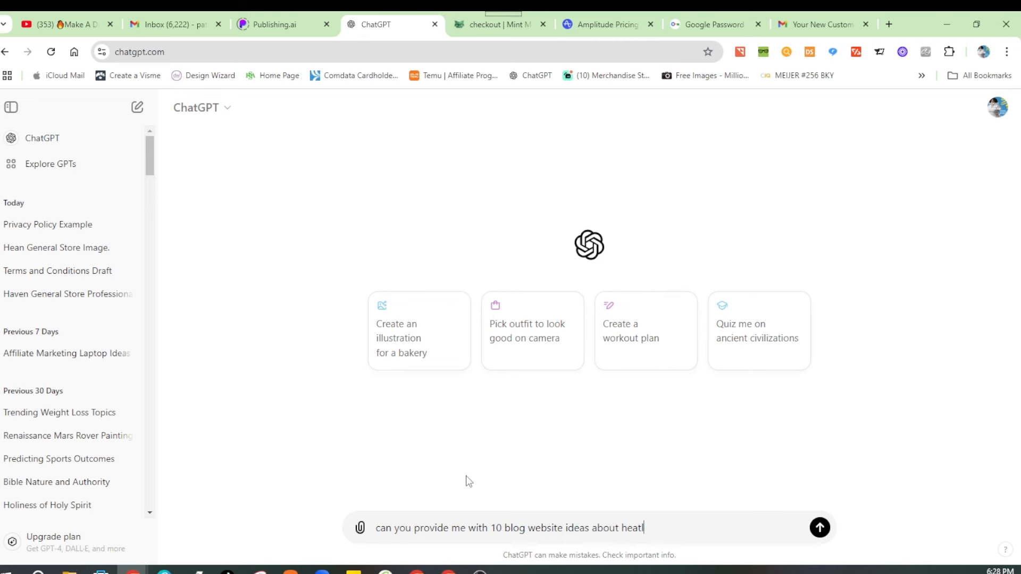
text(h and wellness)
key(Return)
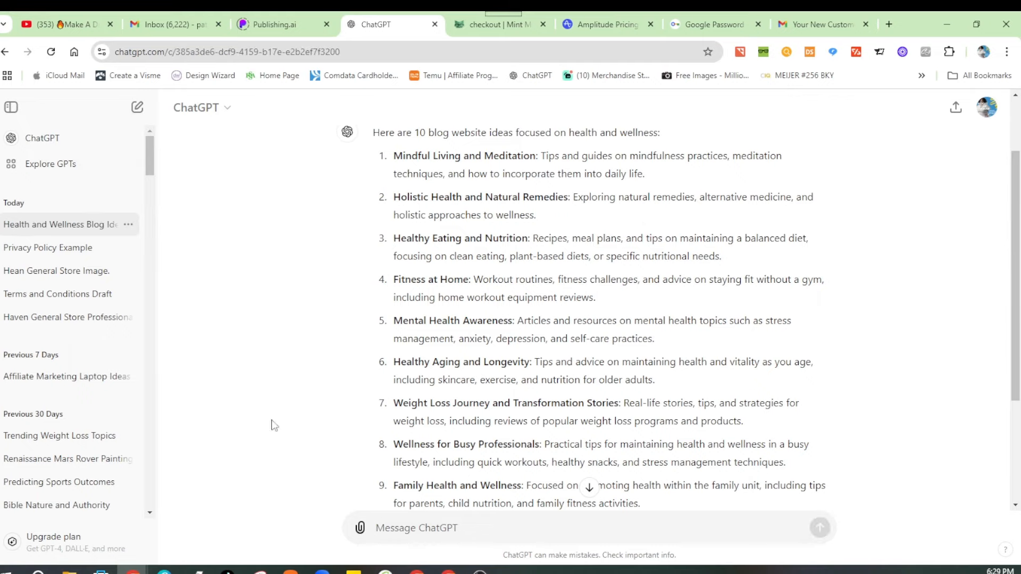
Step: Review the rest of the ideas and ask ChatGPT for 5 domain name ideas for number 8
scroll(461, 450, down, 3)
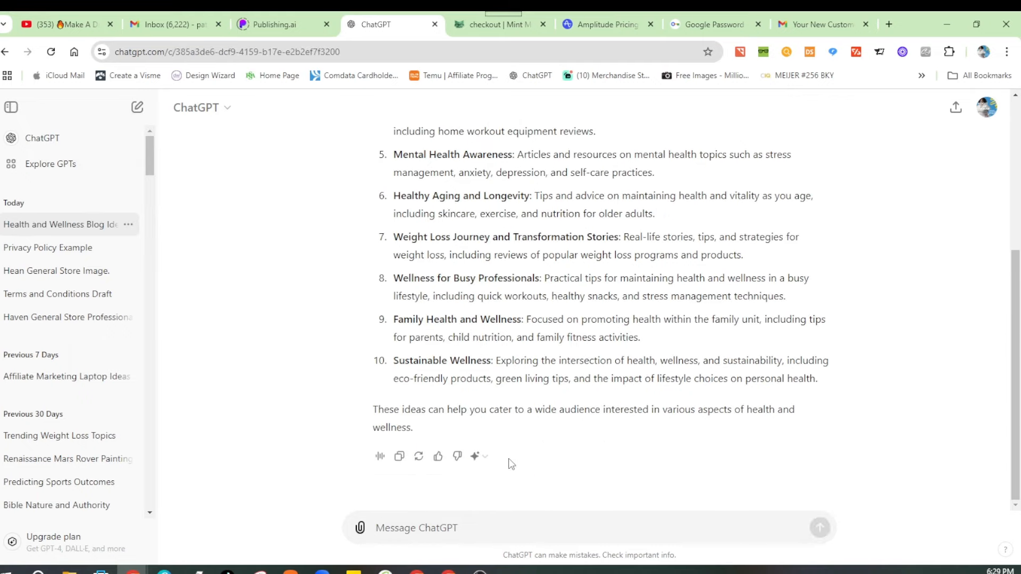
click(520, 523)
text(can yo)
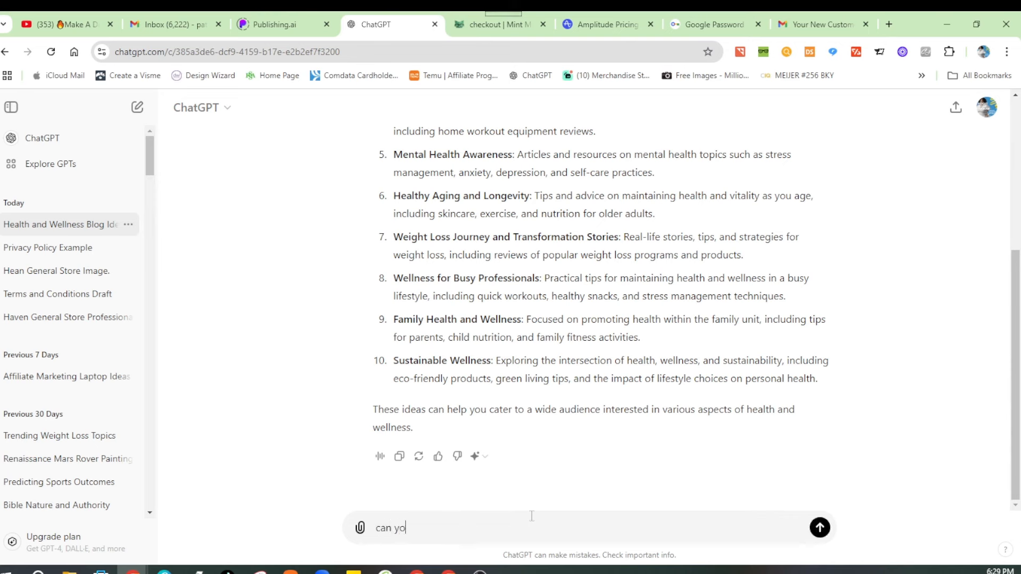
text(u give 5 domains name id)
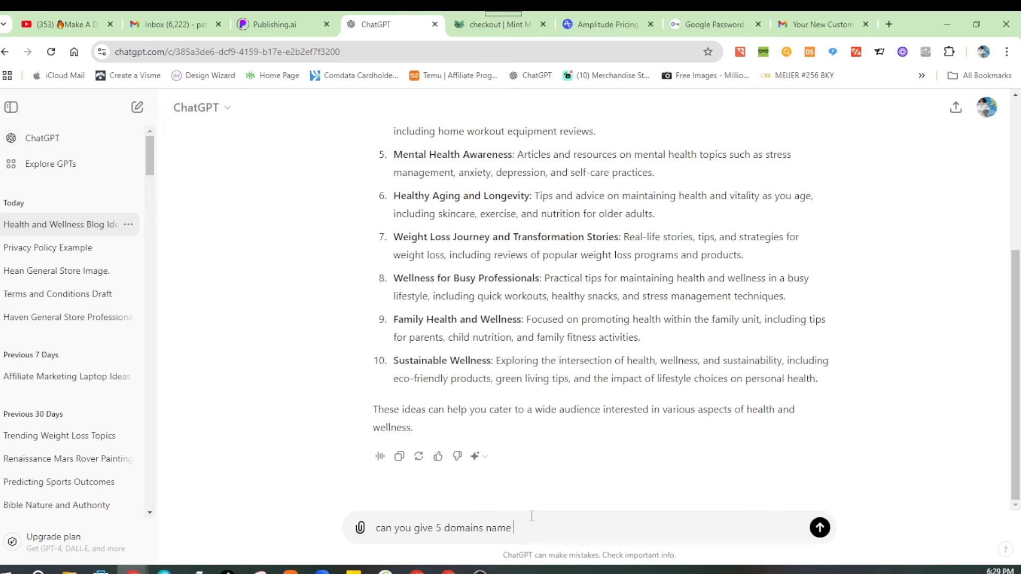
text(eas with numbere 8)
key(Return)
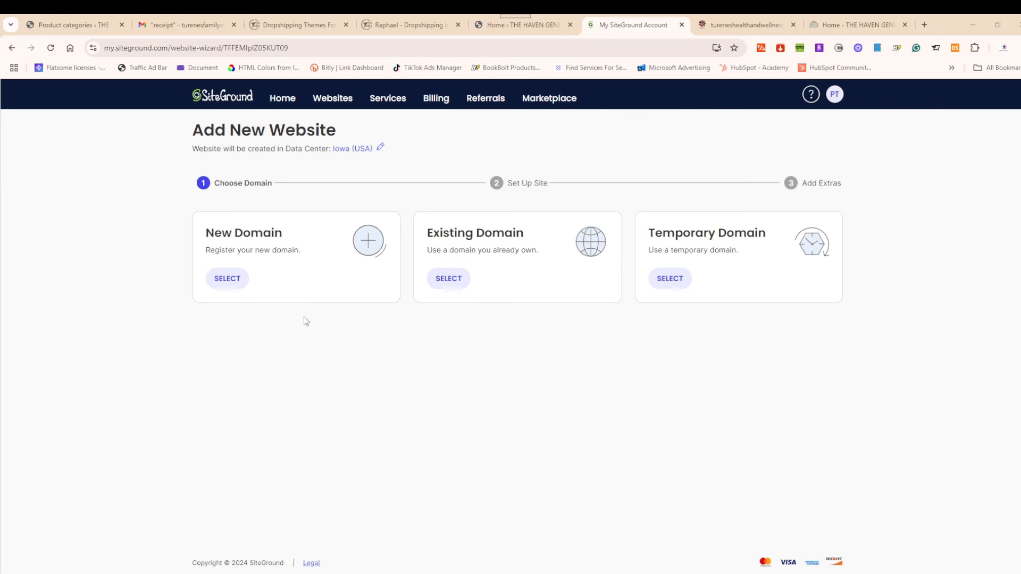
Step: In SiteGround's new website setup, choose to register a new domain and check the availability of fitlife
click(238, 289)
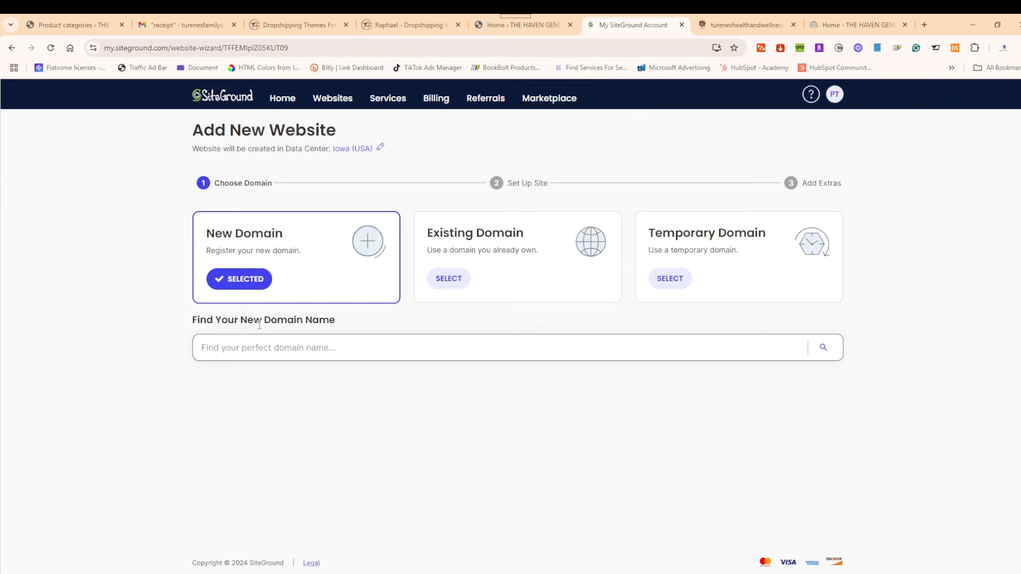
text(fit)
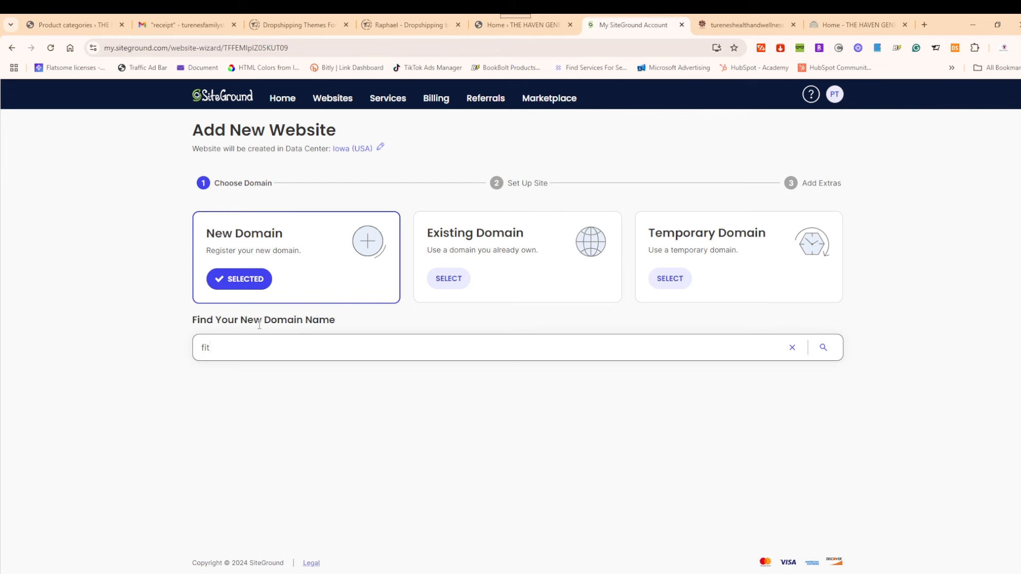
text(le)
key(BackSpace)
text(life)
click(833, 358)
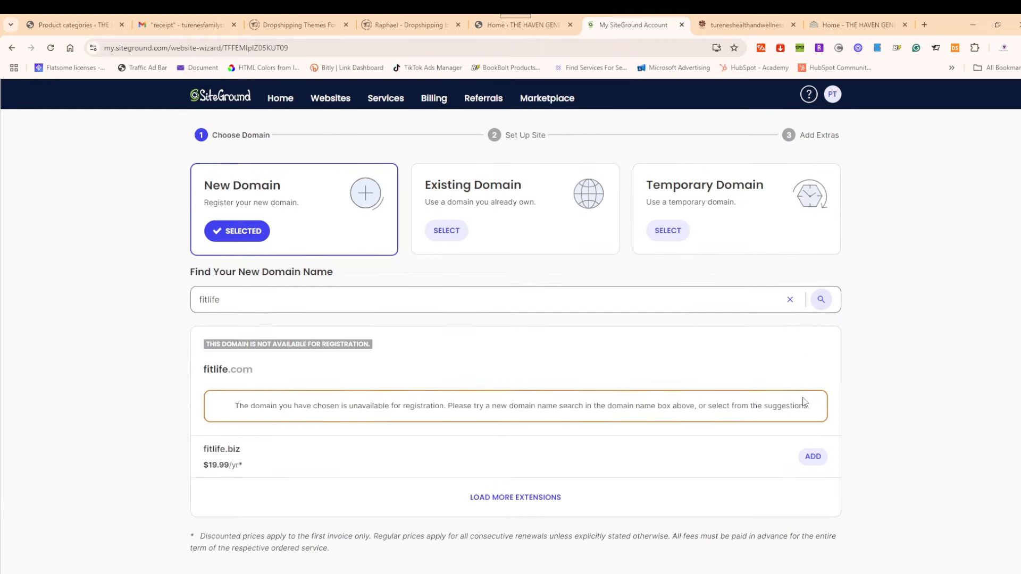
scroll(404, 403, down, 1)
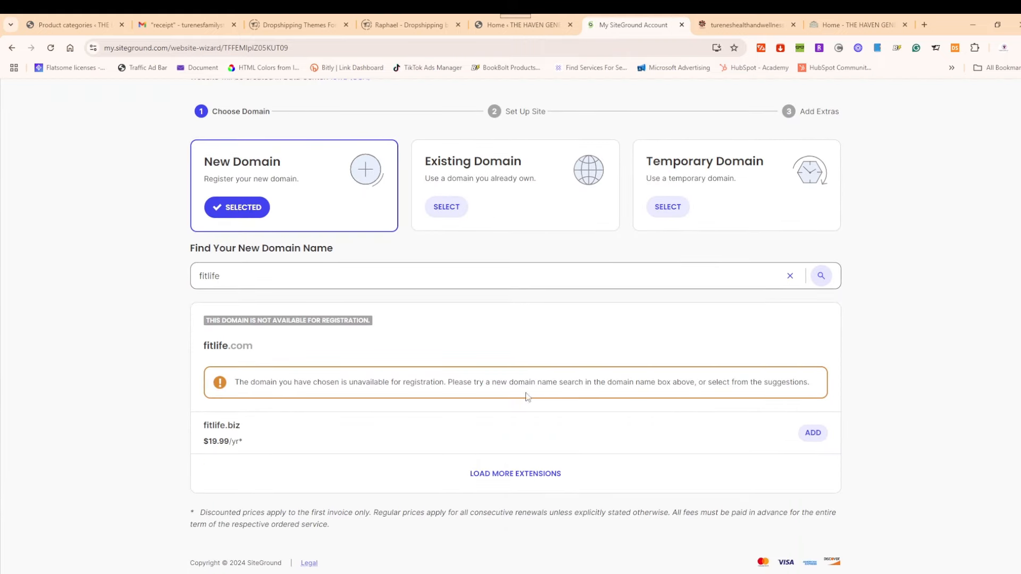
Step: Replace the domain search term fitlife with vialitywellness
triple_click(233, 276)
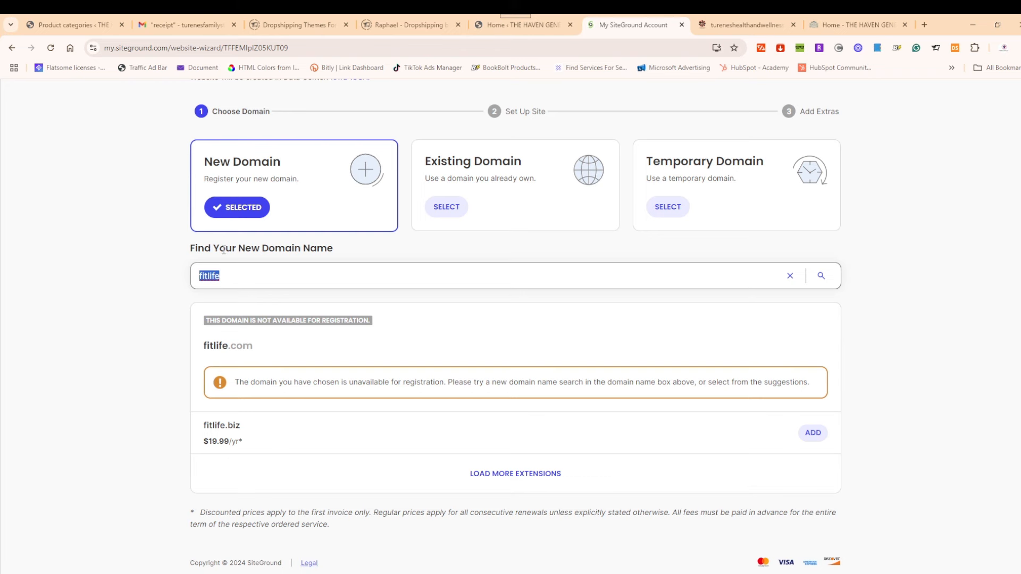
text(vialitywellness)
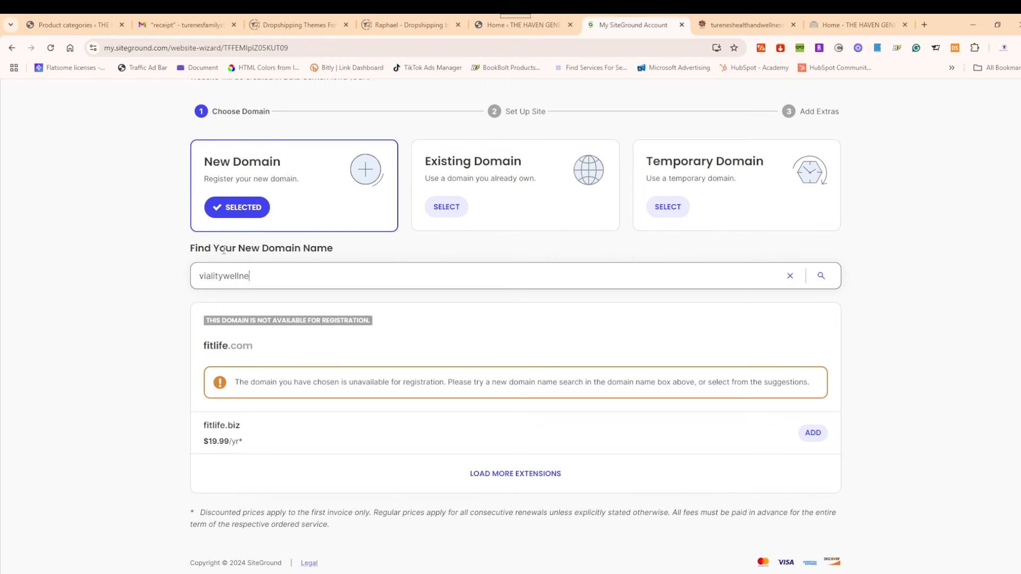